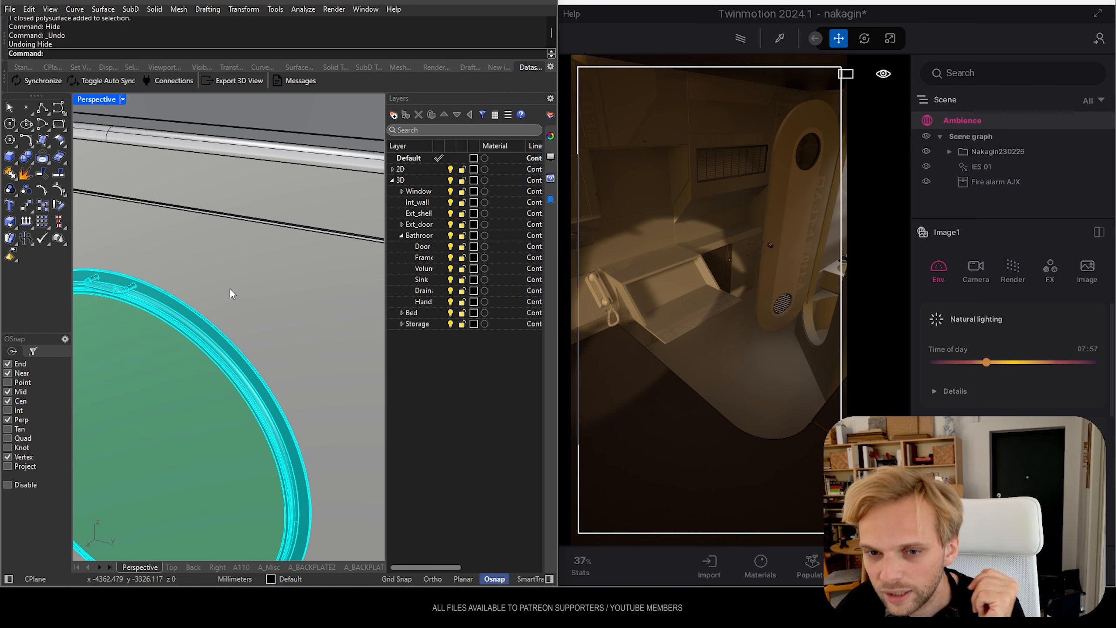
Inspect the capsule's exterior shell and round window from outside in the Rhino model
scroll(229, 288, down, 3)
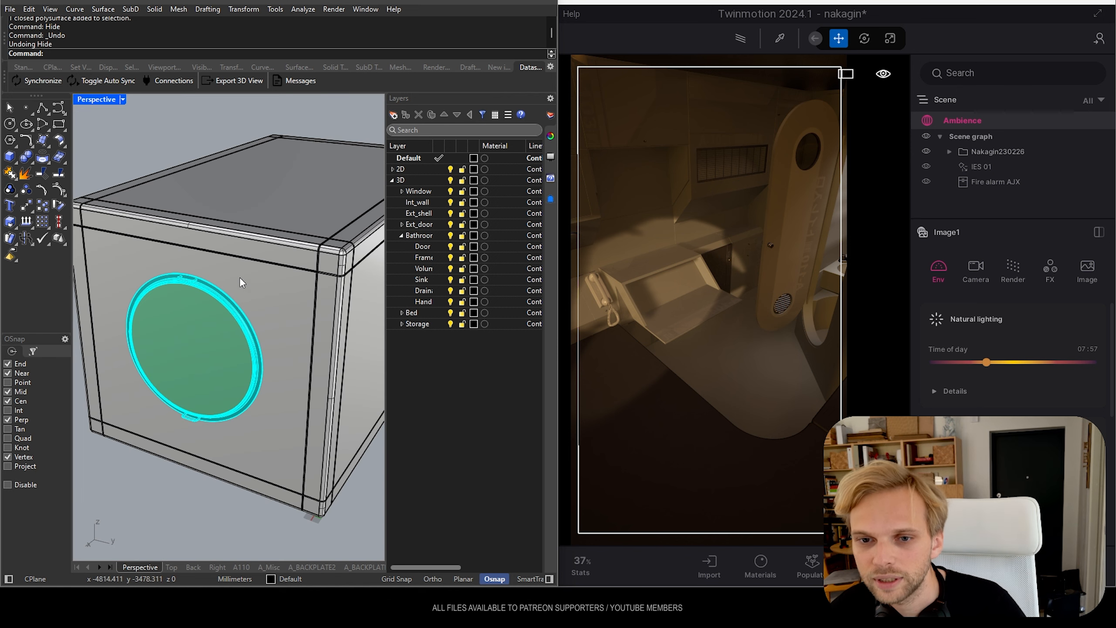
scroll(241, 282, down, 3)
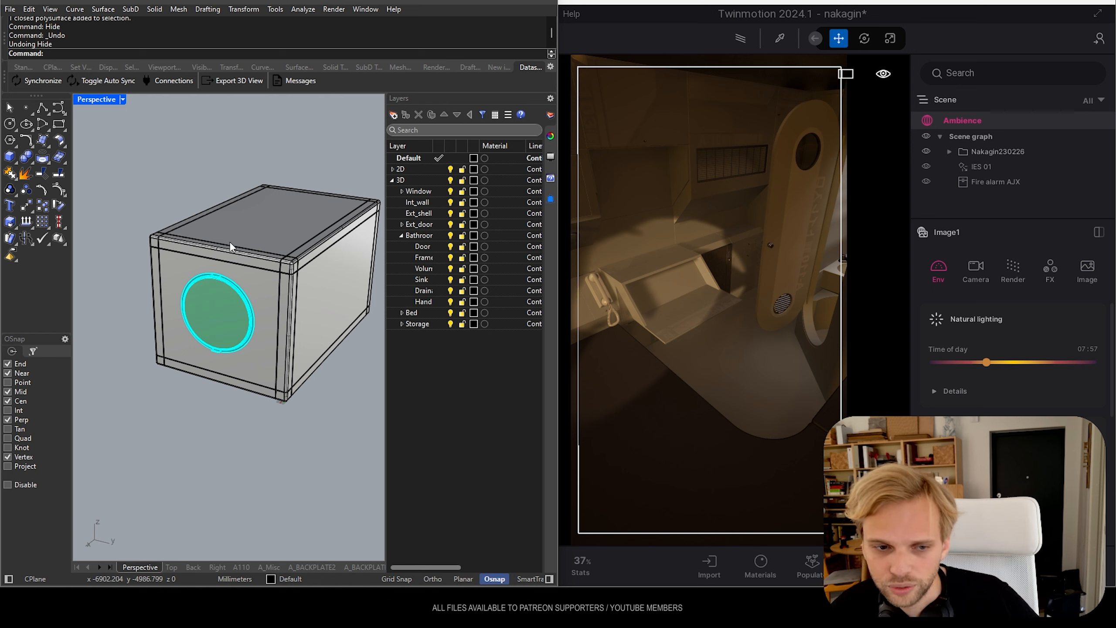
right_drag(286, 229, 256, 230)
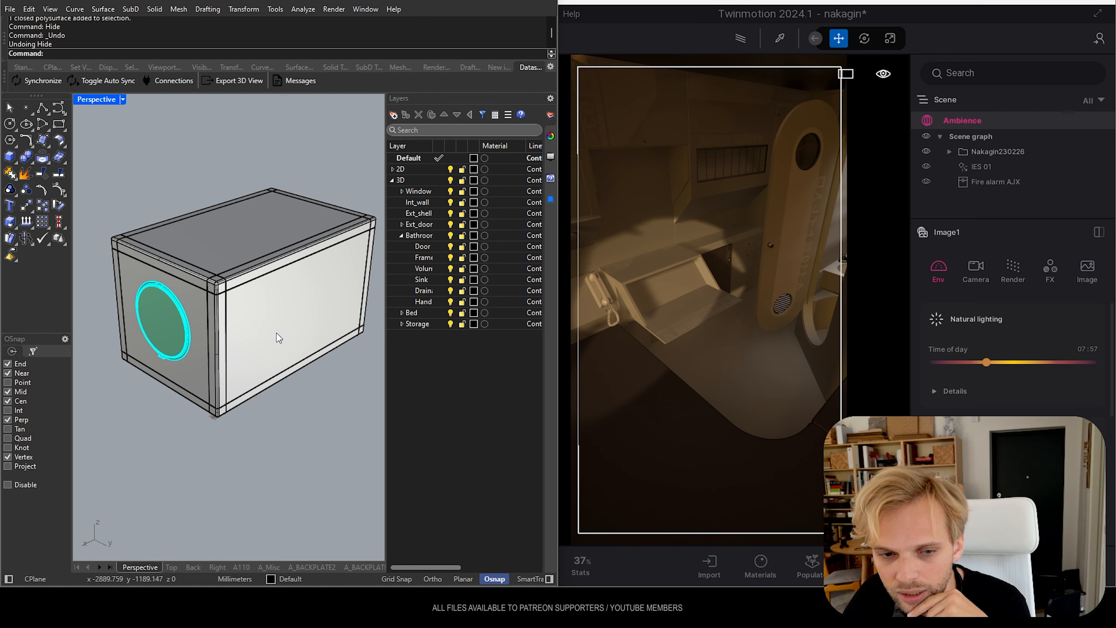
Switch to Twinmotion, enlarge its window and open the asset library
click(726, 161)
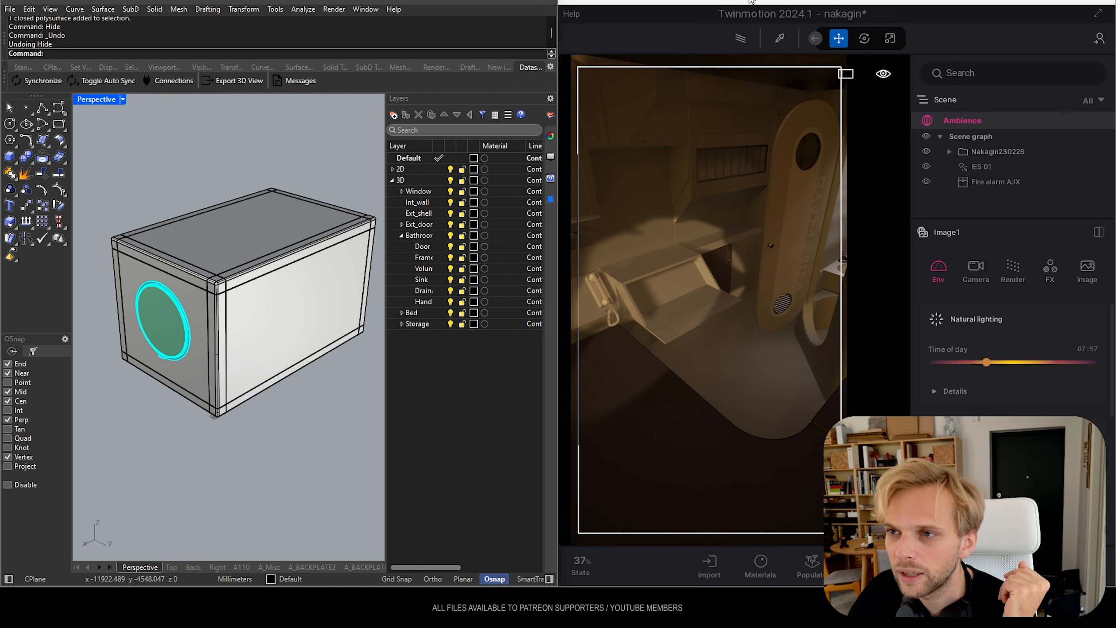
click(1077, 2)
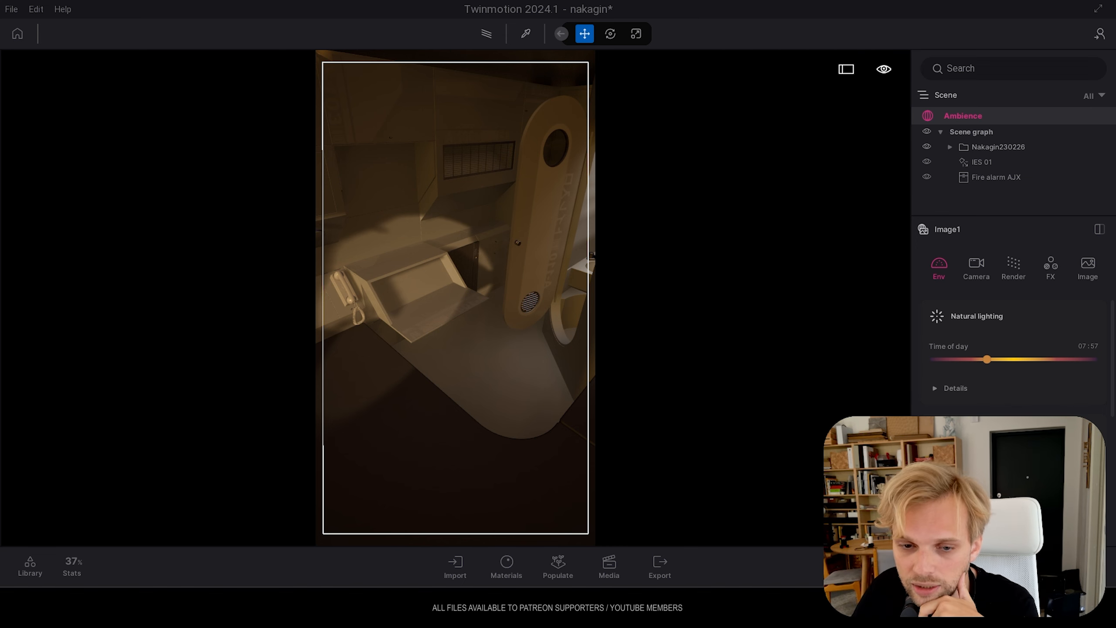
click(30, 565)
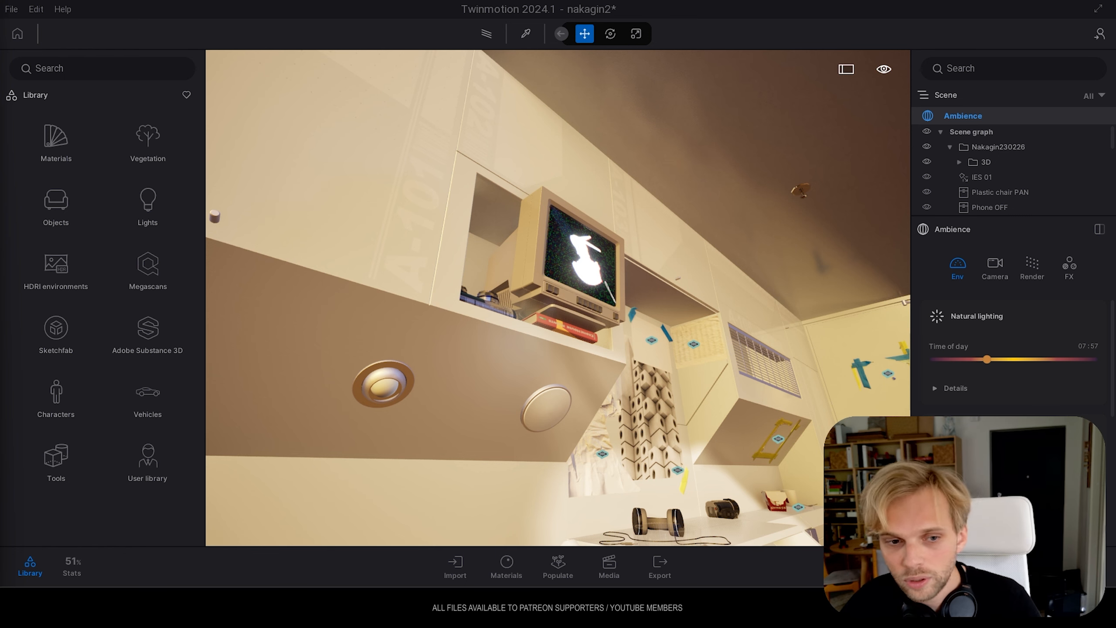
Survey the furnished capsule interior, from the built-in wall storage and desk to the bathroom doorway and wall posters
right_drag(646, 269, 742, 320)
key(s)
key(w)
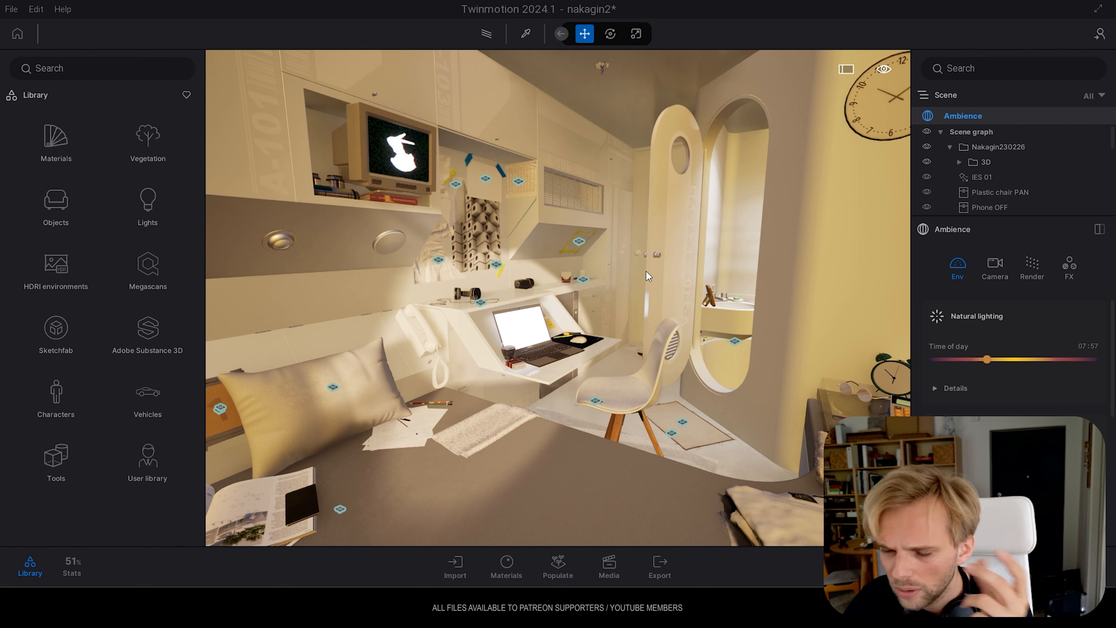
right_drag(651, 269, 634, 246)
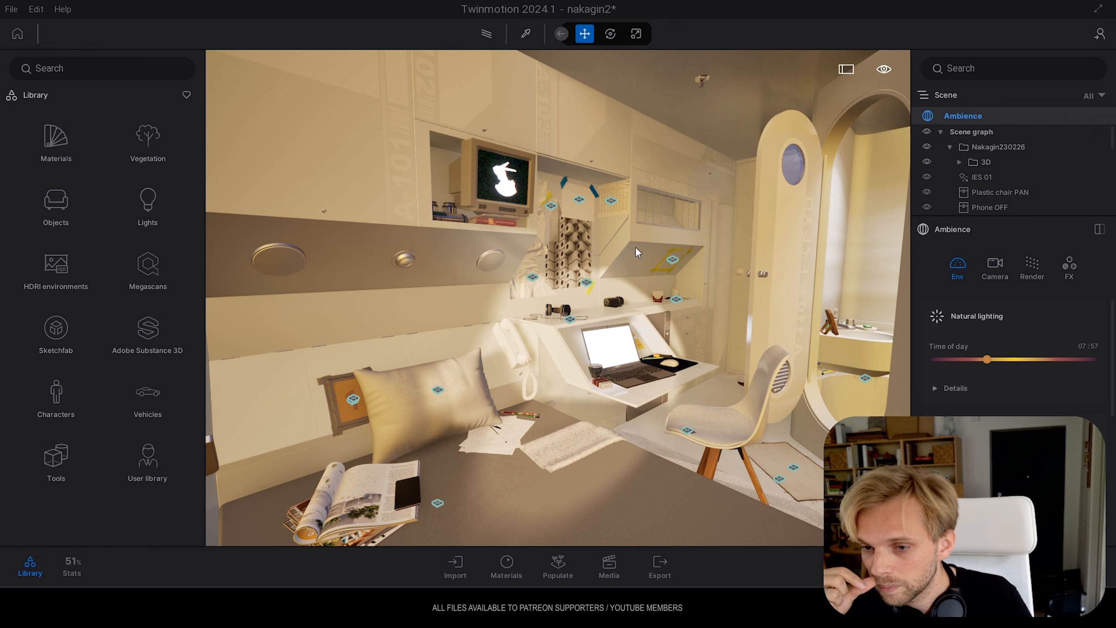
right_drag(692, 307, 818, 304)
key(w)
key(s)
right_drag(580, 316, 621, 318)
key(d)
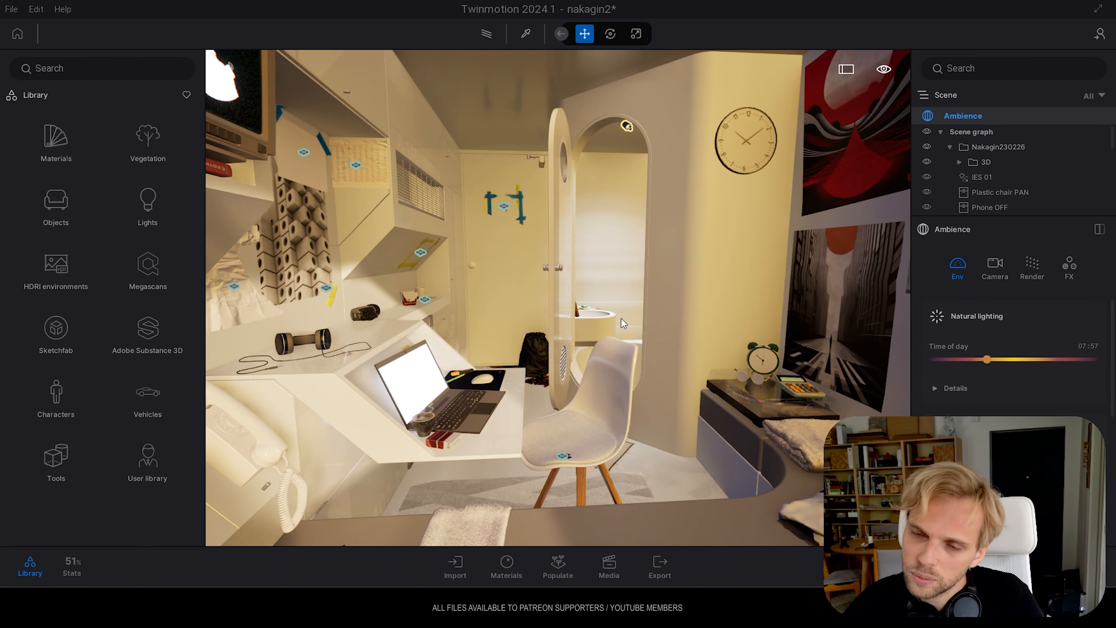
mouse_move(548, 303)
right_down()
mouse_move(405, 304)
mouse_move(496, 307)
mouse_move(440, 281)
mouse_move(413, 285)
mouse_move(439, 336)
mouse_move(555, 302)
right_up()
key(s)
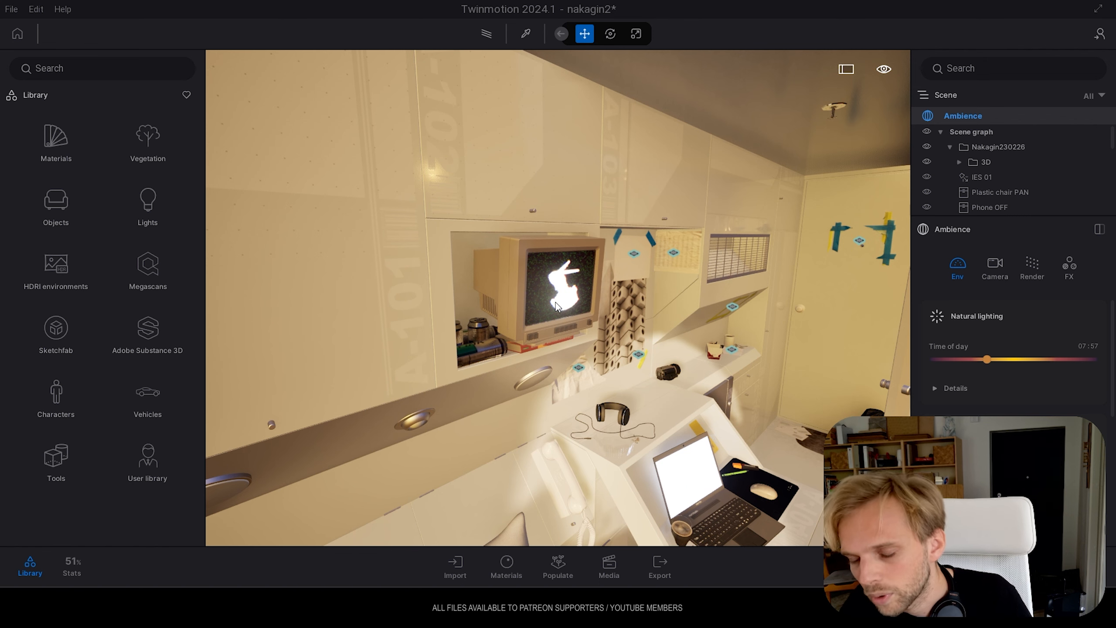
Examine the wall units around the old television and the taped paper collage above the desk
key(w)
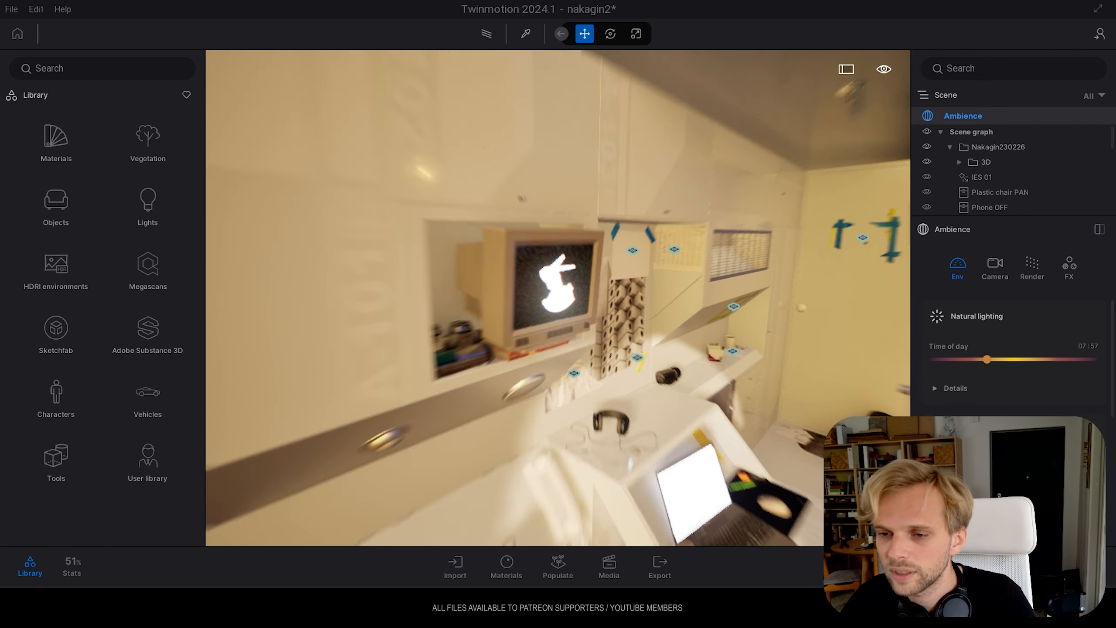
key(s)
mouse_move(556, 304)
right_down()
mouse_move(584, 303)
mouse_move(514, 303)
mouse_move(554, 304)
right_up()
key(d)
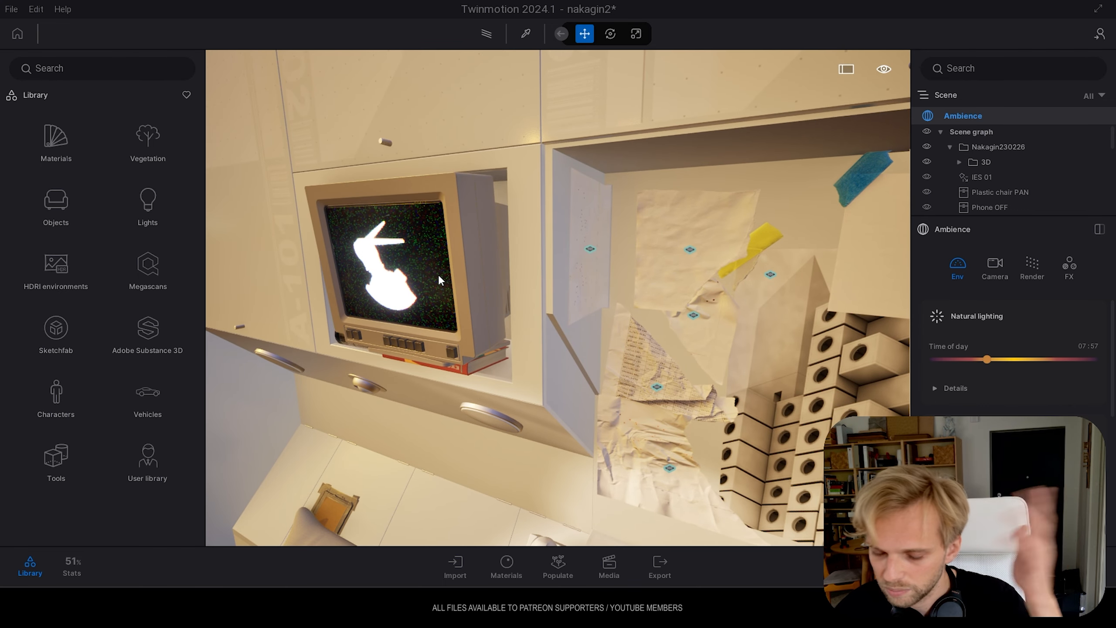
key(a)
right_drag(488, 432, 244, 288)
key(d)
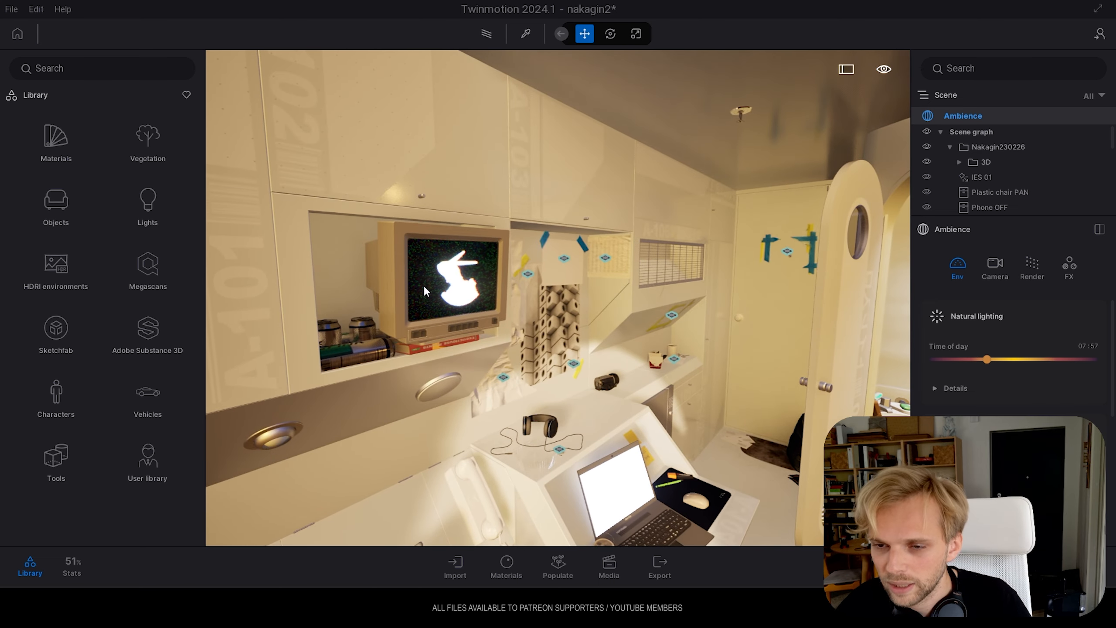
Travel past the desk and examine the taped Bunny Mecha poster beside the entrance door
key(w)
right_drag(603, 334, 601, 372)
key(s)
key(w)
key(a)
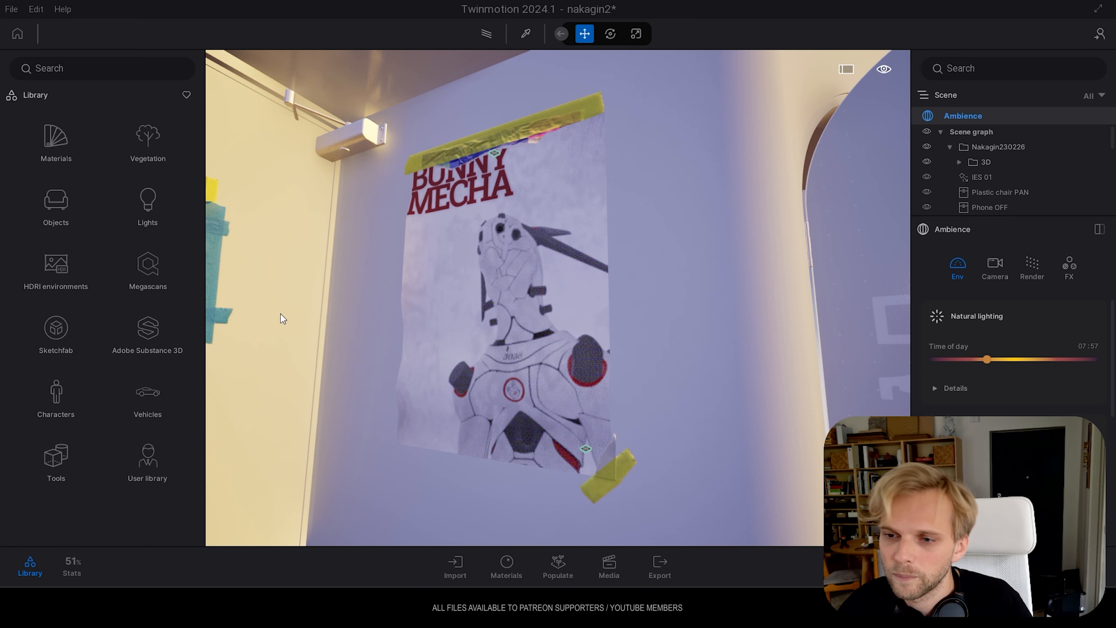
key(a)
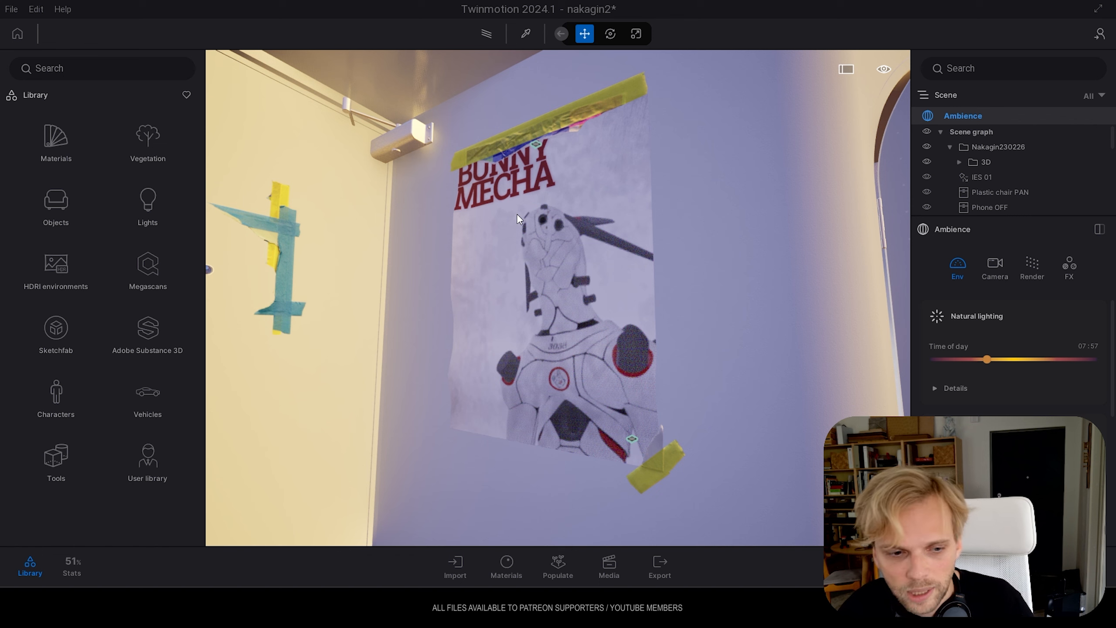
right_drag(607, 117, 415, 168)
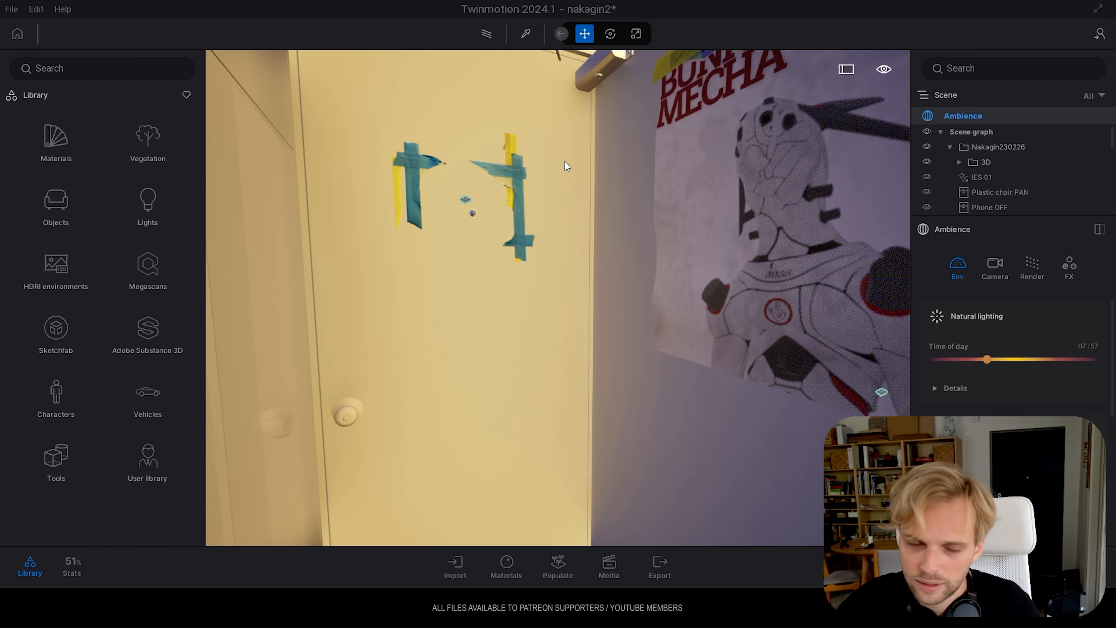
Examine the entrance door closely, including its peephole, knob and torn tape decals
right_drag(478, 215, 411, 209)
key(w)
right_drag(555, 213, 582, 213)
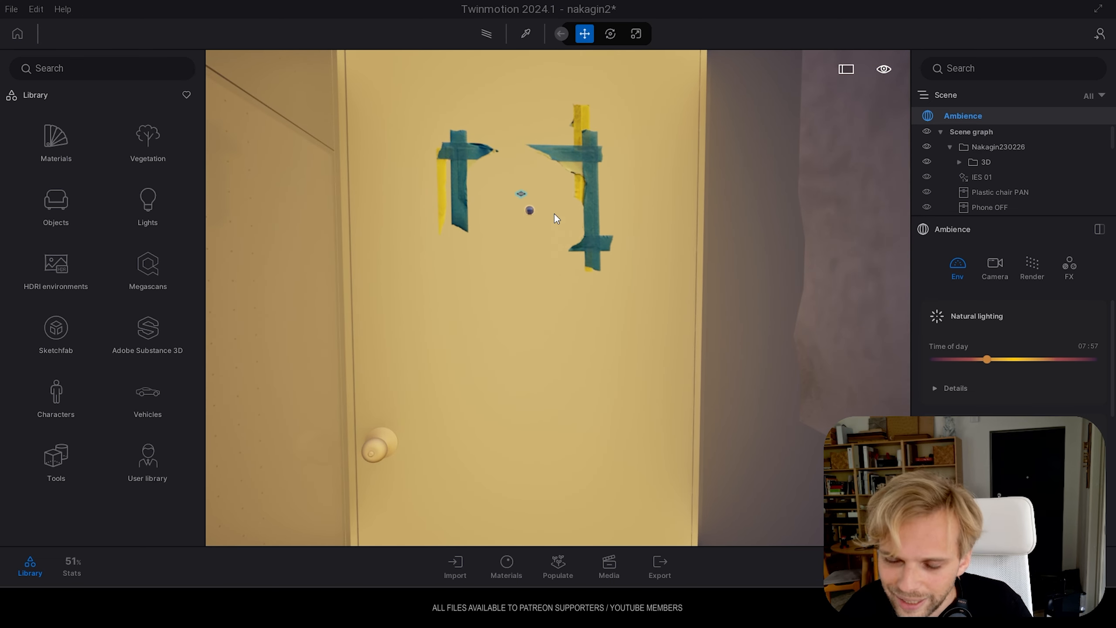
right_drag(624, 156, 562, 175)
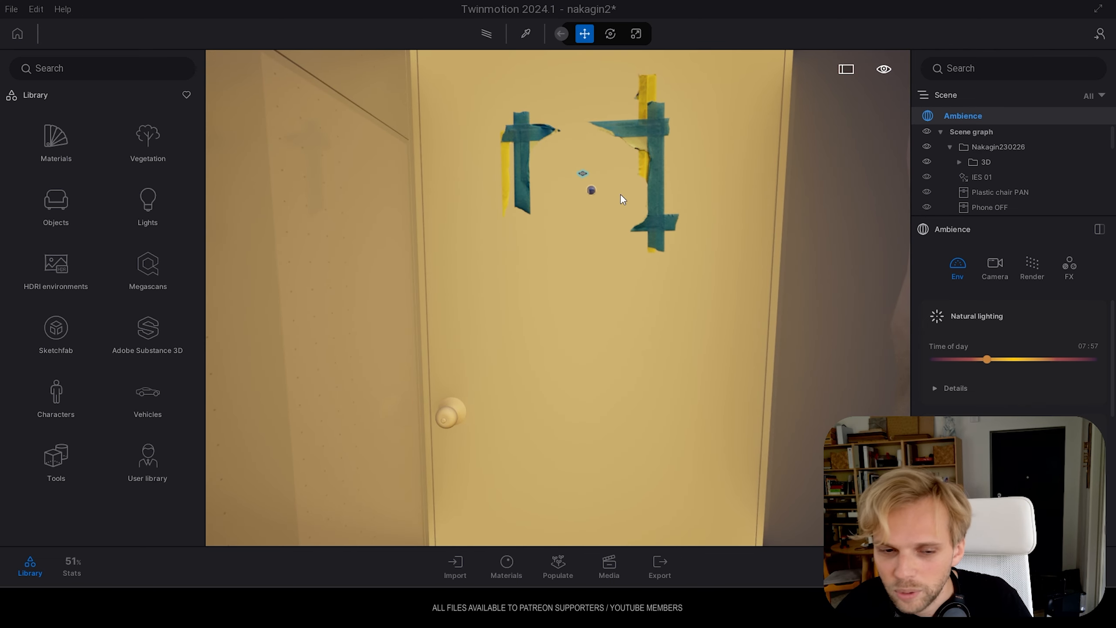
right_drag(669, 238, 487, 323)
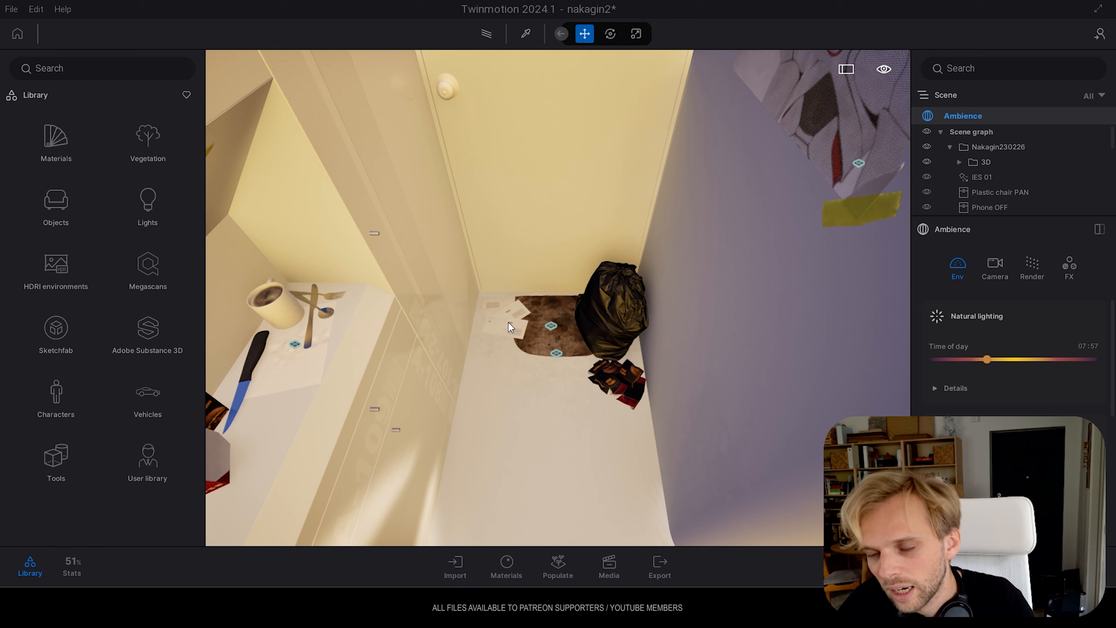
Examine the litter and garbage bag by the entrance and the mug, cutlery and food boxes on the counter
right_drag(566, 332, 514, 336)
right_drag(584, 351, 435, 317)
key(w)
key(w)
right_drag(497, 402, 557, 385)
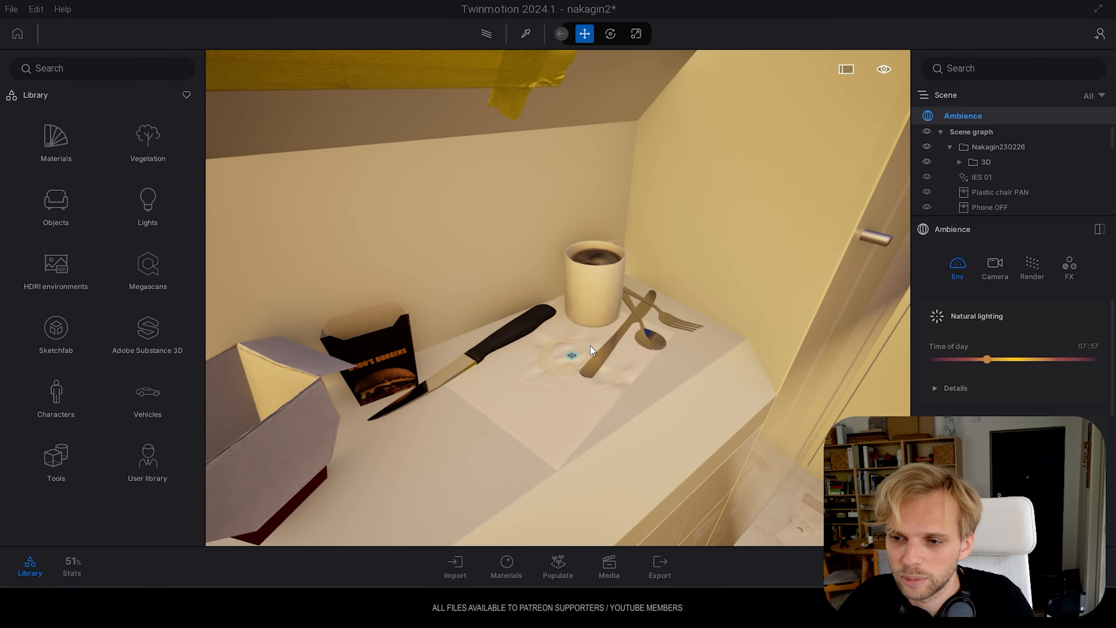
Pull back from the counter and examine the television niche, paper collage and headphones above the desk
key(s)
right_drag(551, 368, 503, 369)
key(s)
key(a)
key(w)
right_drag(628, 341, 490, 327)
key(s)
key(s)
right_drag(748, 362, 641, 221)
key(s)
key(w)
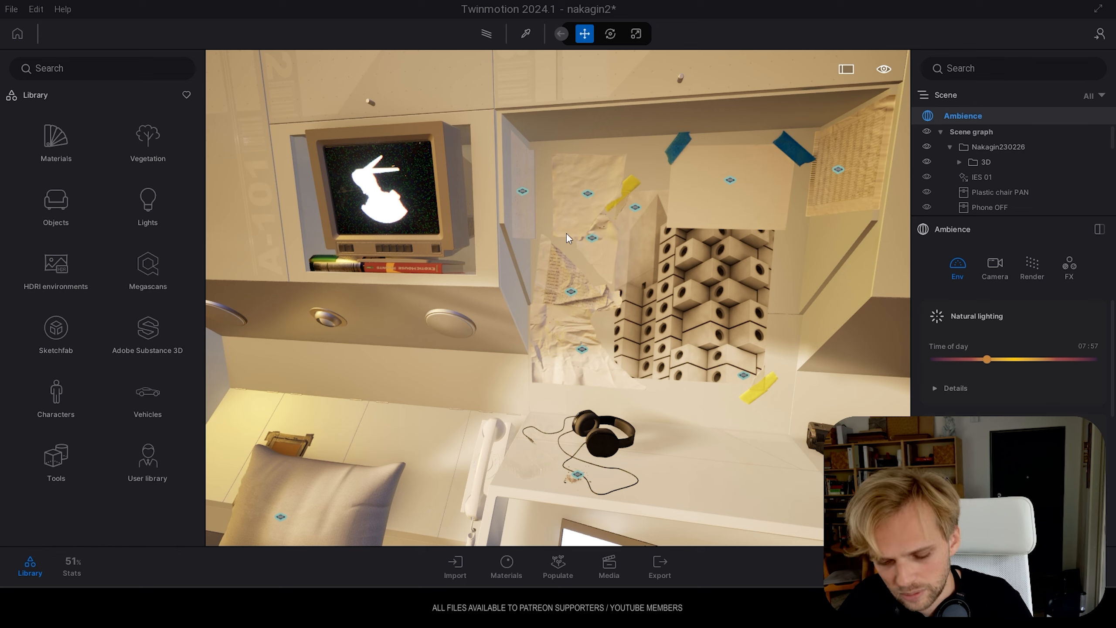
shift+middle_drag(596, 258, 668, 208)
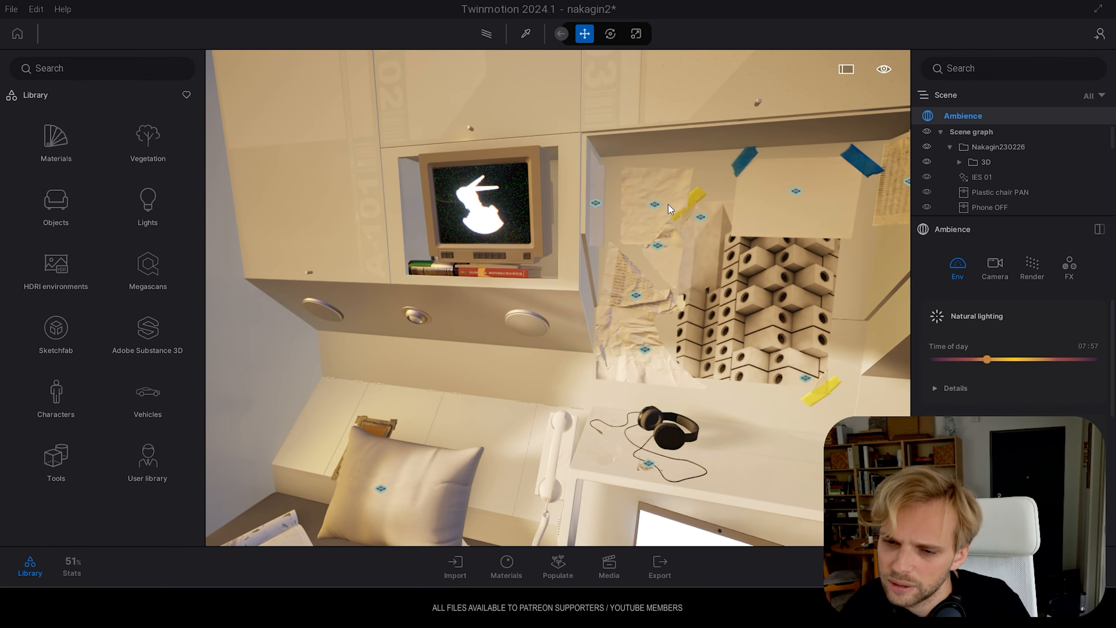
Examine the bed area beside the round window, including the pillow, open magazine, smartphone and taped picture
right_drag(653, 207, 537, 284)
key(w)
key(w)
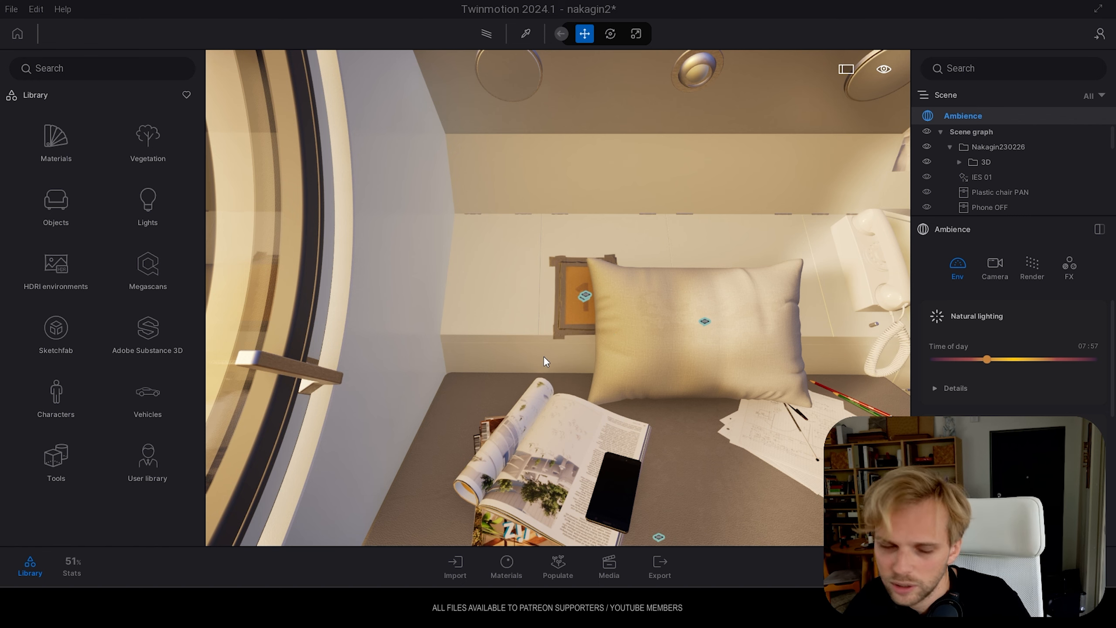
key(s)
Examine the wall clock, the three art posters and the turntable cabinet beside the bathroom doorway
right_drag(597, 279, 830, 323)
right_drag(633, 374, 614, 299)
key(w)
key(s)
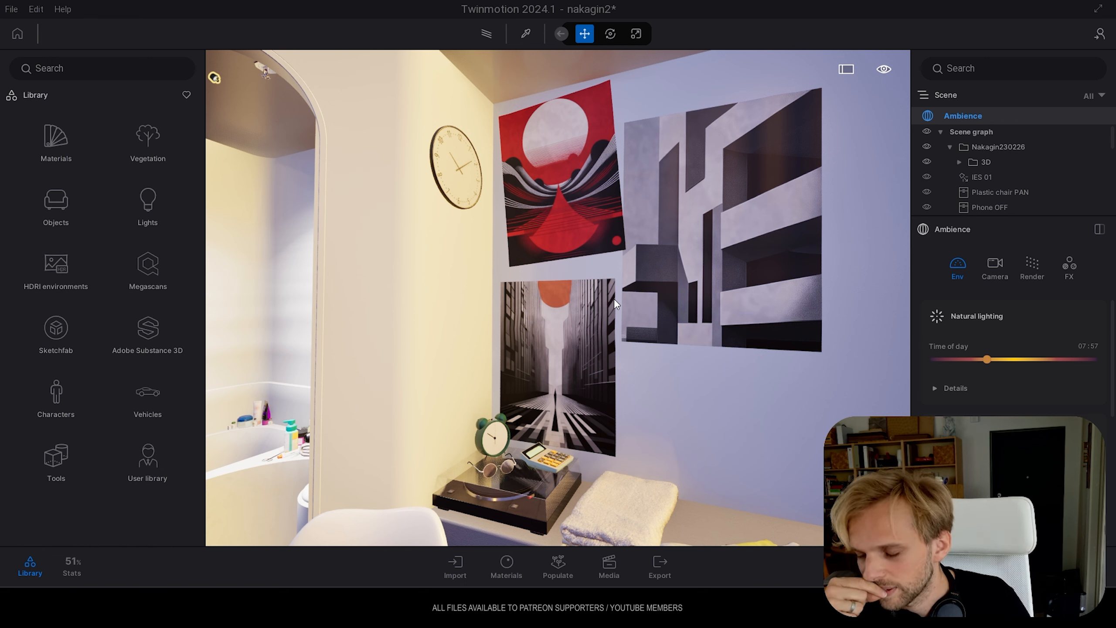
right_drag(530, 322, 538, 370)
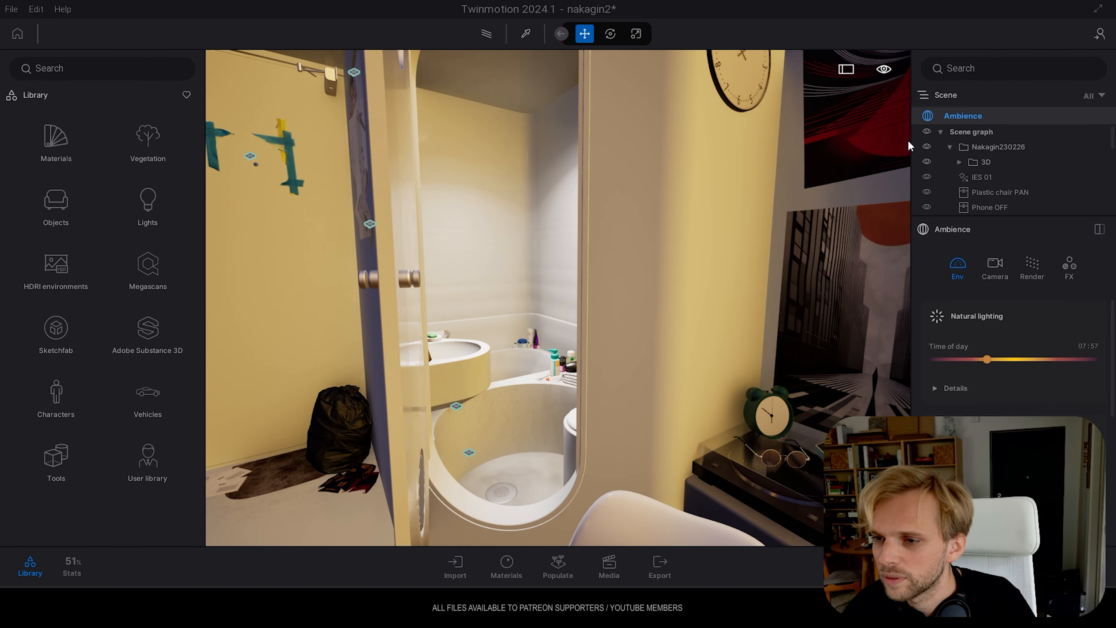
right_drag(534, 313, 749, 220)
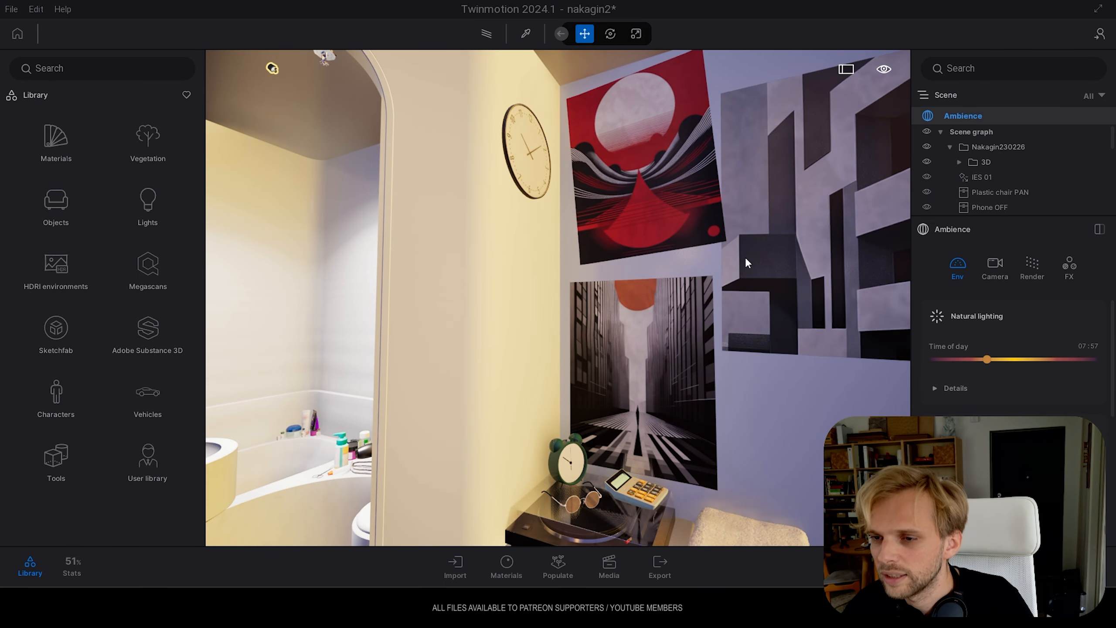
Enter the bathroom and examine the washbasin, bathtub and the pill organizer on the counter
right_drag(515, 275, 286, 351)
key(w)
key(w)
key(e)
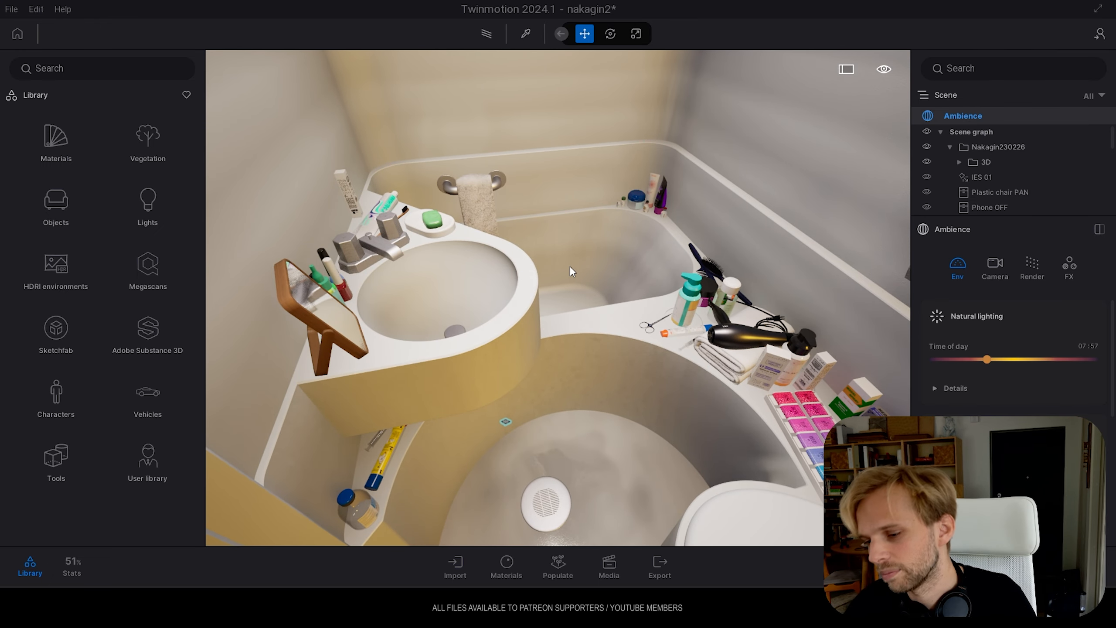
right_drag(570, 267, 666, 313)
key(d)
key(w)
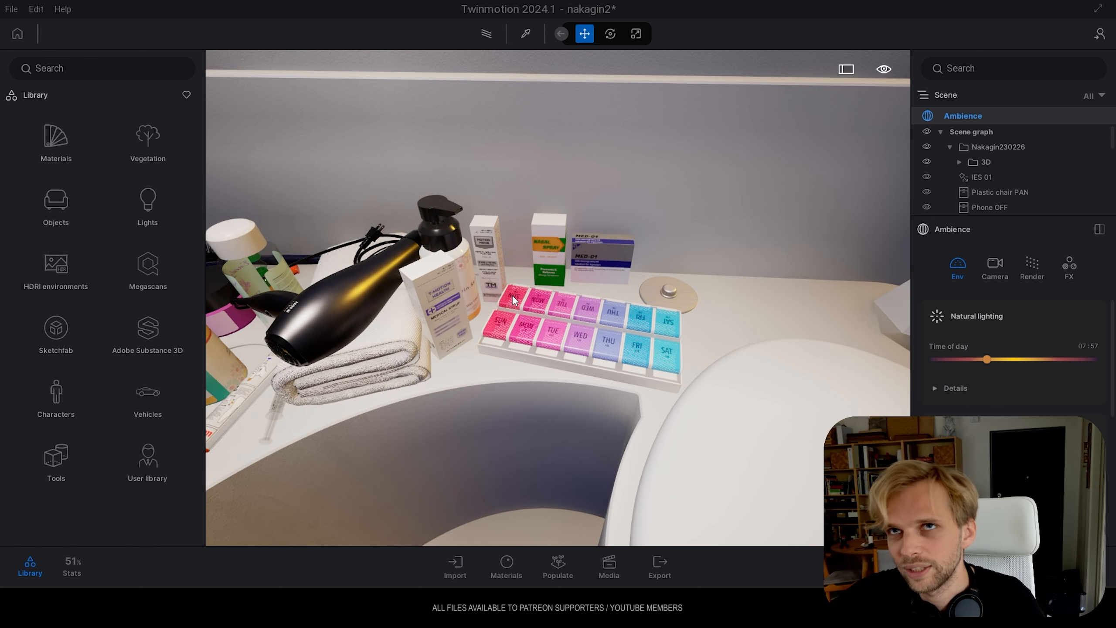
Examine the toiletries, hair dryer, scissors and medicine laid out along the bathtub edge from several angles
right_drag(556, 285, 175, 290)
key(e)
key(w)
key(q)
key(e)
right_drag(549, 303, 764, 321)
key(s)
key(w)
right_drag(476, 284, 624, 304)
key(w)
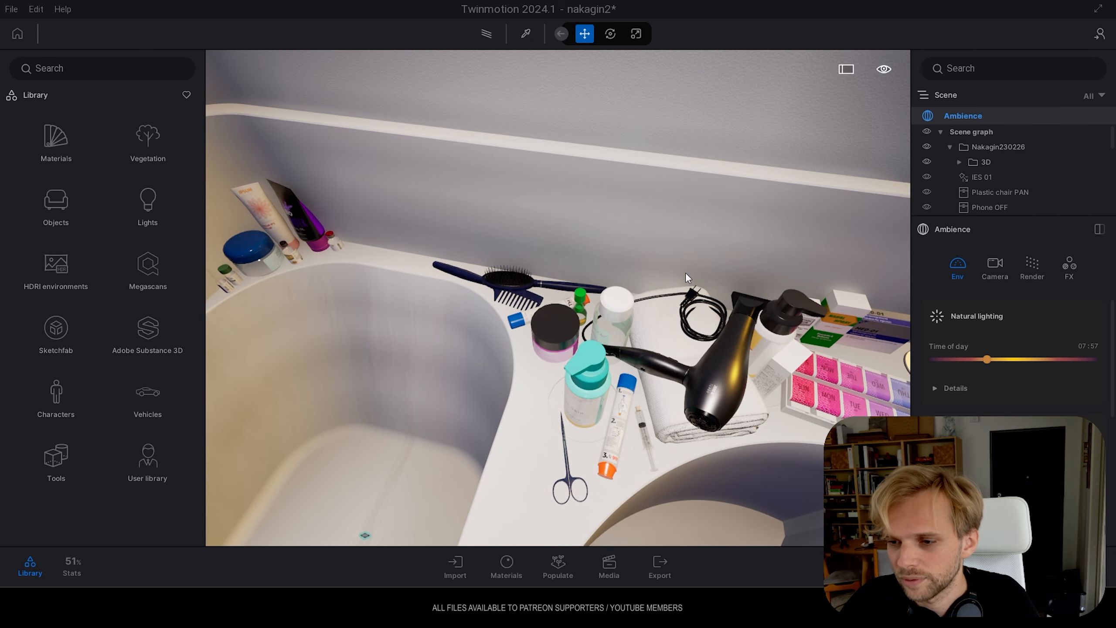
Leave the bathroom and examine the chair, rug, red sneakers and dumbbells beneath the desk
right_drag(681, 270, 594, 490)
right_drag(542, 355, 259, 316)
right_drag(608, 388, 547, 416)
key(w)
key(w)
key(w)
key(d)
key(w)
key(a)
key(s)
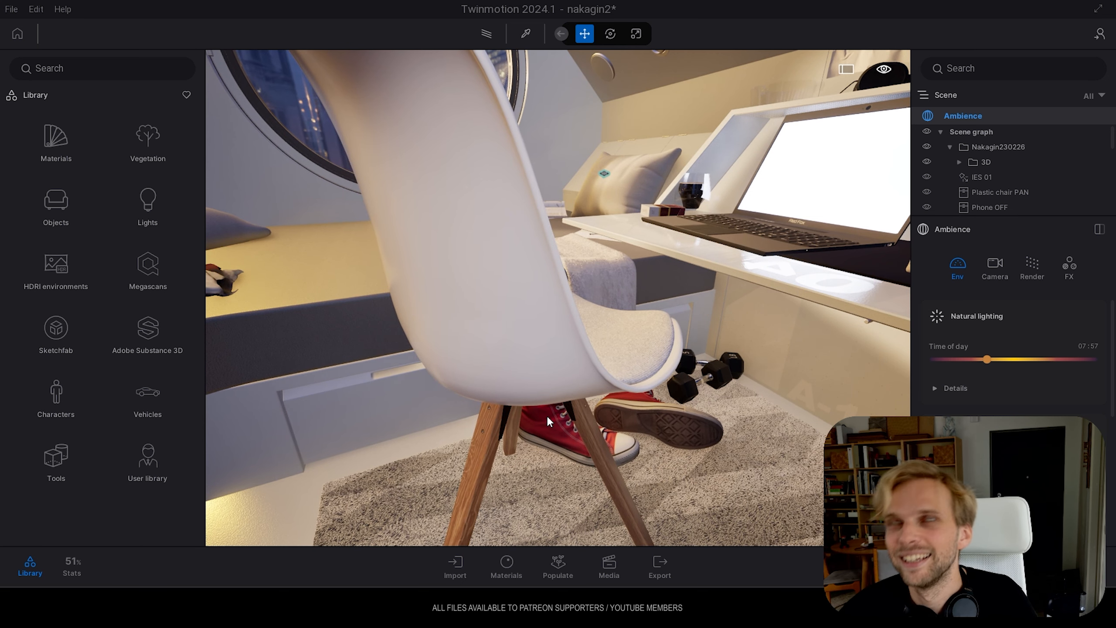
key(w)
Return to the bed side and examine the poster wall, folded clothes and cushions from above
right_drag(709, 420, 298, 116)
key(e)
key(s)
key(a)
key(s)
key(a)
key(a)
right_drag(303, 315, 712, 312)
key(d)
mouse_move(391, 308)
right_down()
mouse_move(383, 294)
mouse_move(396, 292)
right_up()
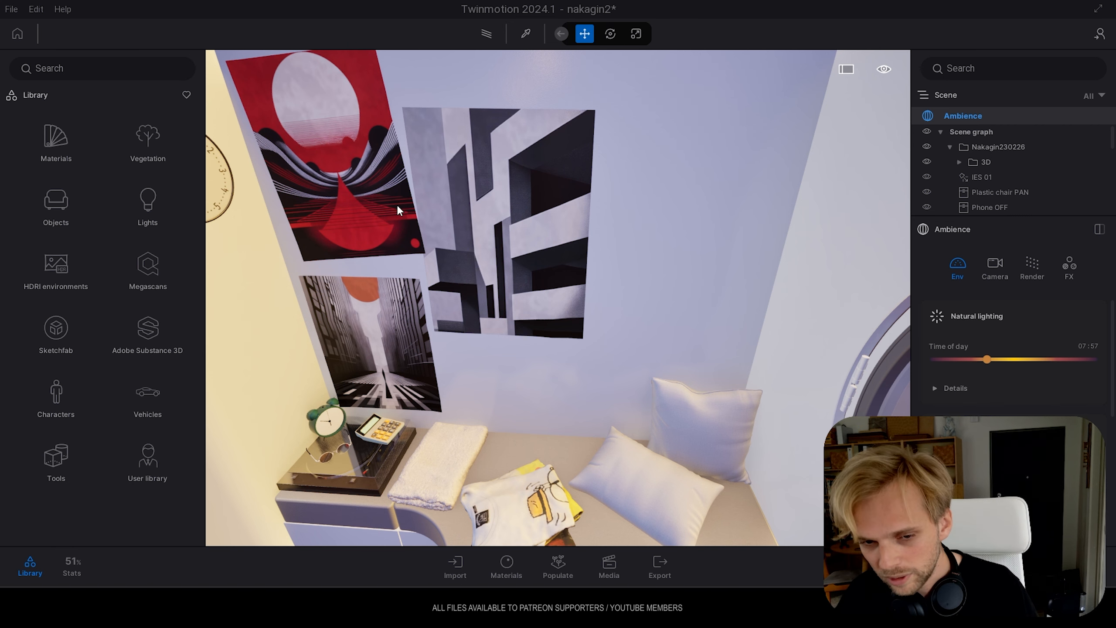
Compare the desk and television side with the poster wall and bathroom doorway from above the bed
right_drag(339, 118, 97, 172)
right_drag(619, 369, 626, 296)
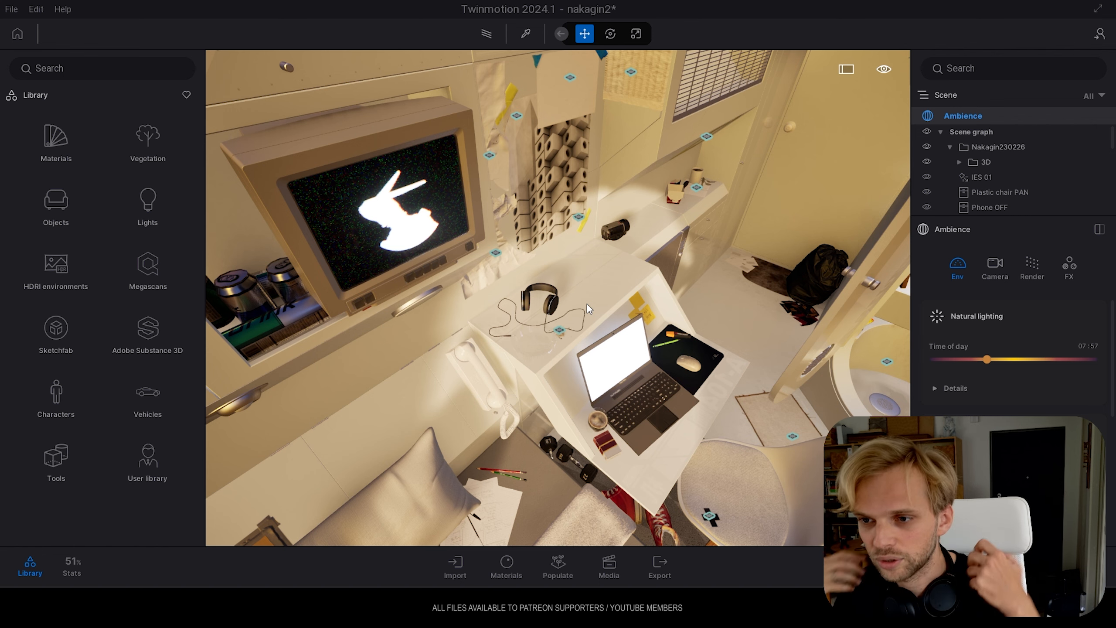
right_drag(586, 304, 527, 170)
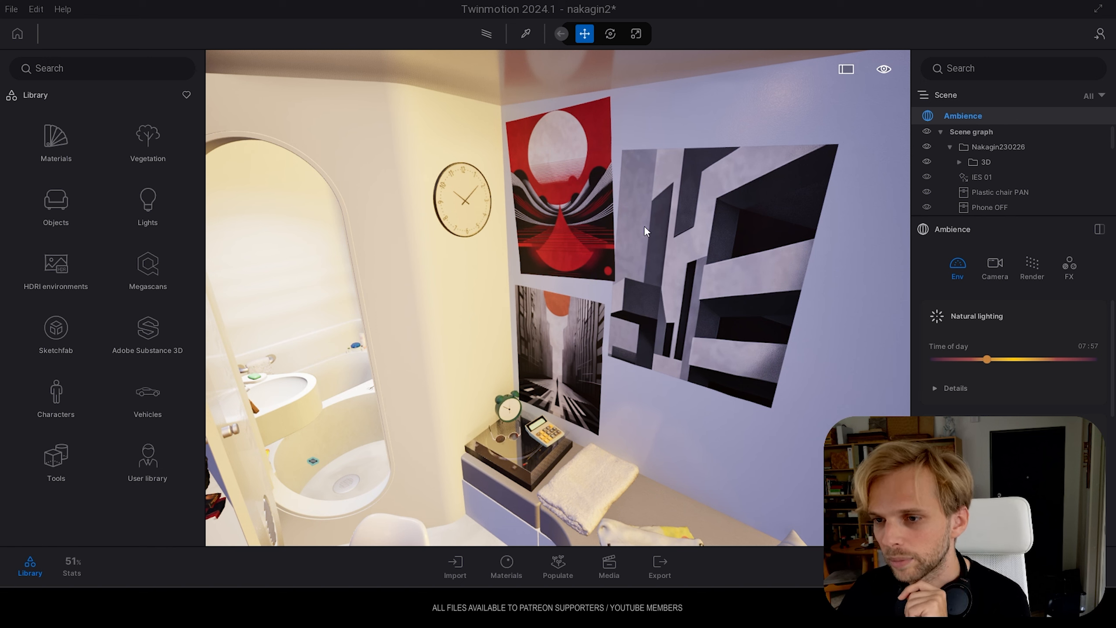
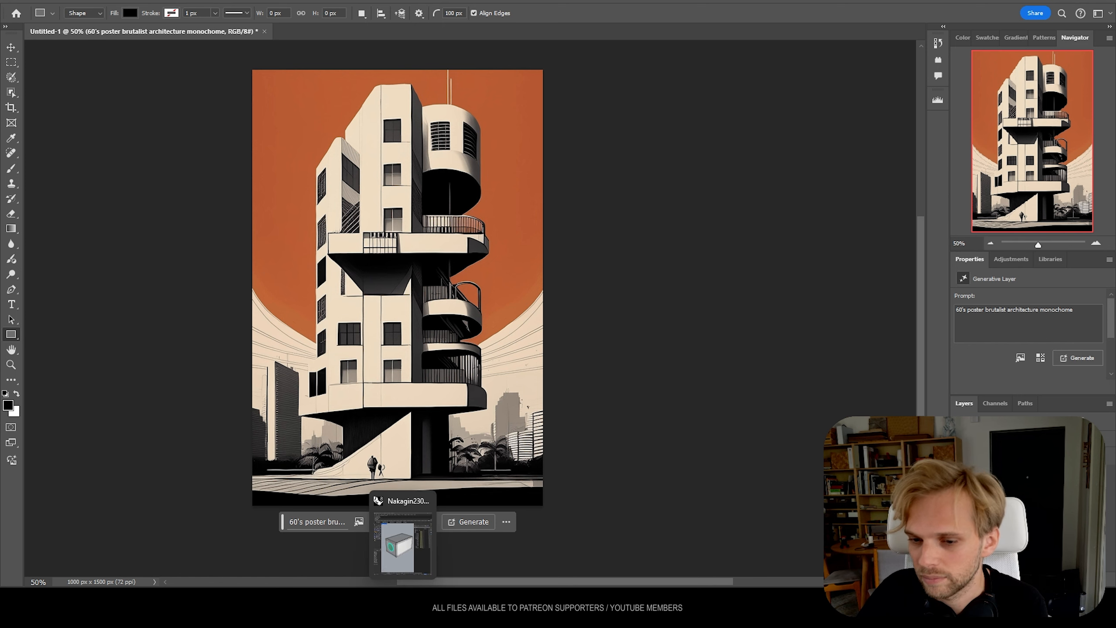
Switch from Photoshop to Twinmotion and examine the red sun poster beside the wall clock up close
mouse_move(378, 597)
click(377, 545)
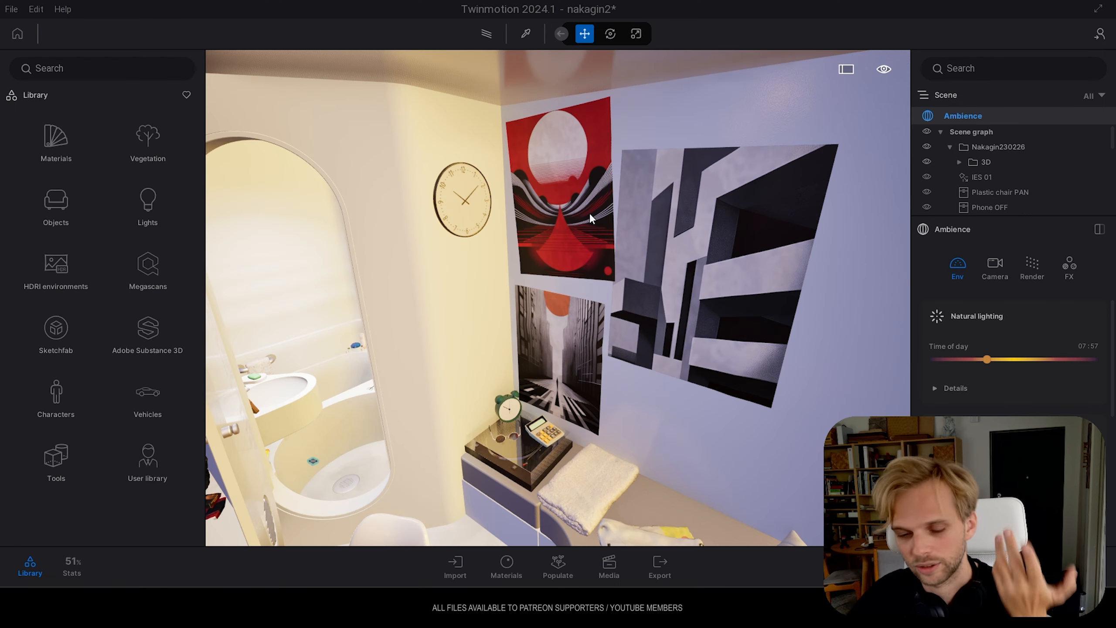
right_drag(590, 213, 616, 153)
key(w)
right_drag(563, 247, 491, 157)
key(w)
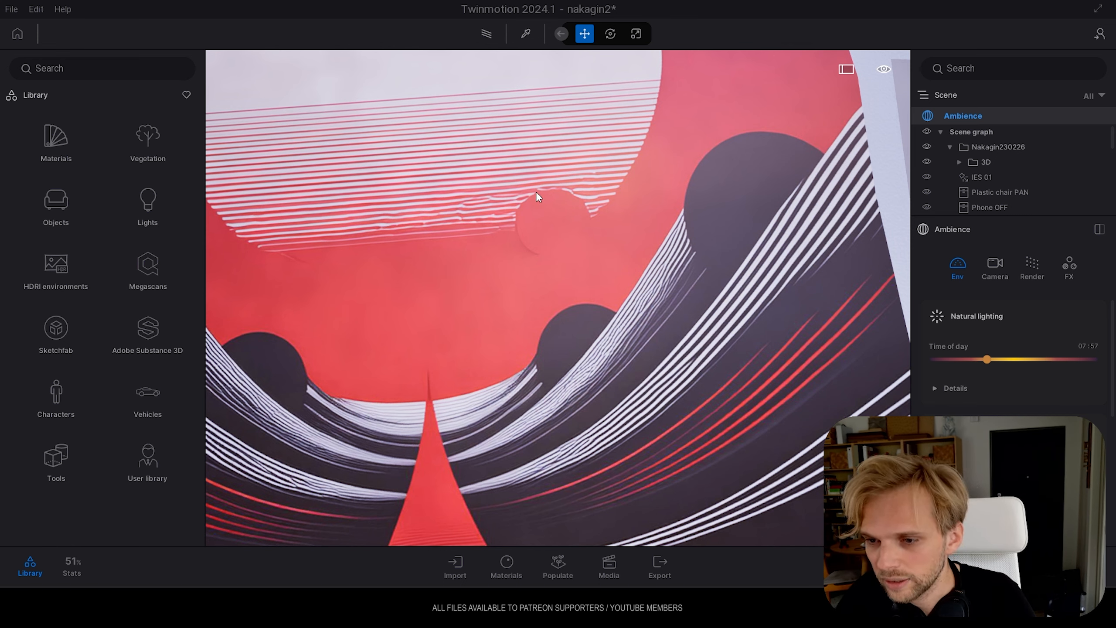
Compare the three wall posters with the clock, bathroom doorway and entrance door from farther back
key(s)
right_drag(523, 211, 472, 213)
key(s)
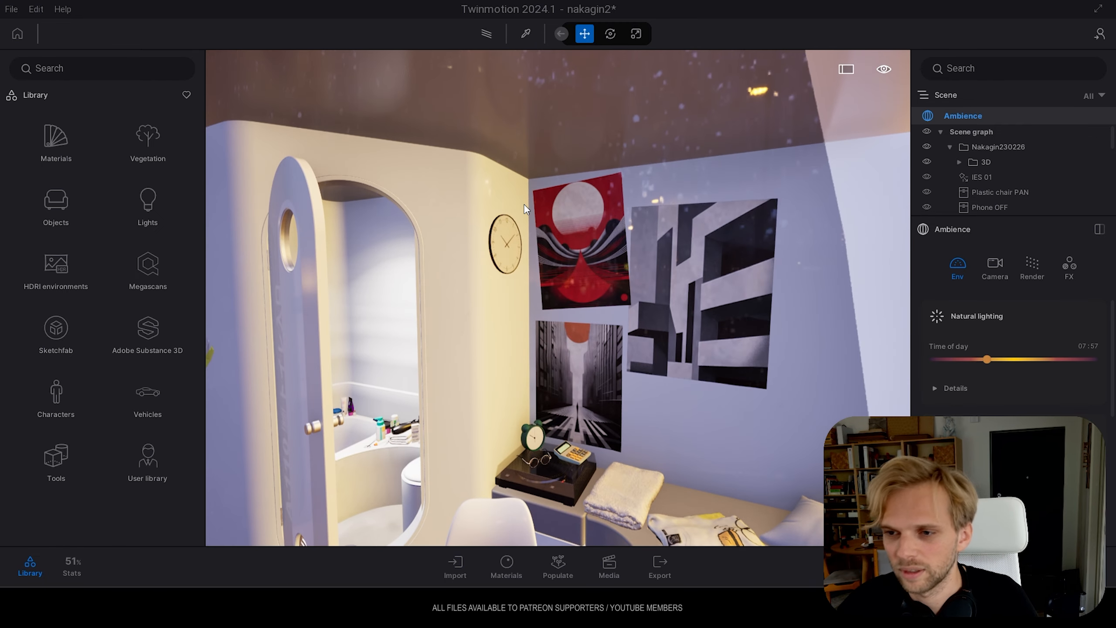
right_drag(611, 200, 583, 212)
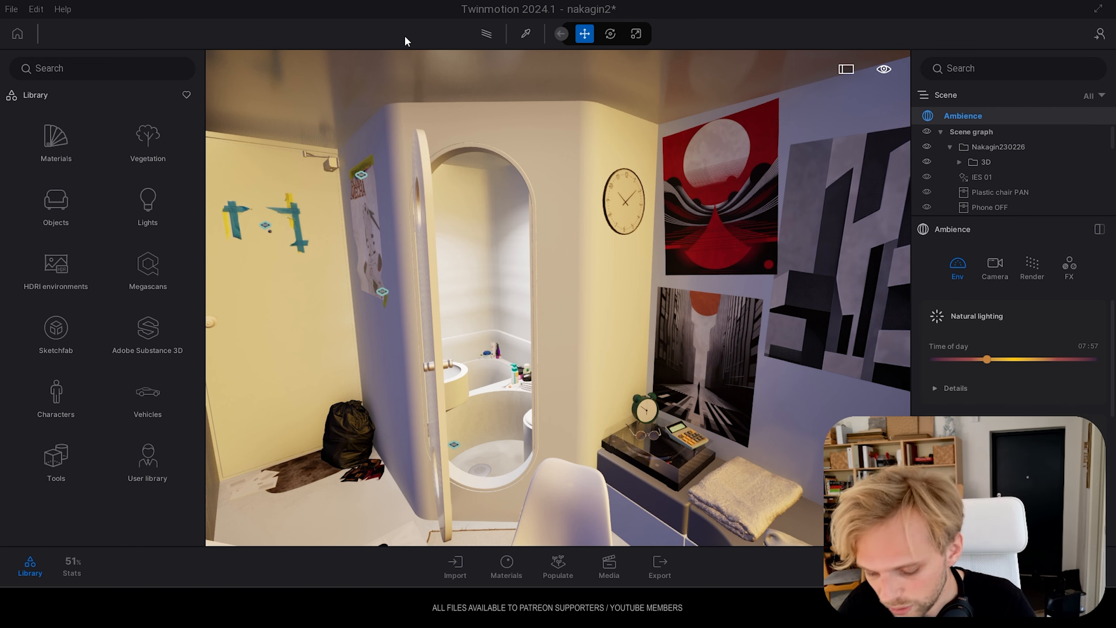
Preview the desk, television and entrance area with the Path tracer, and return to real-time rendering
right_drag(424, 55, 259, 95)
right_drag(563, 199, 559, 200)
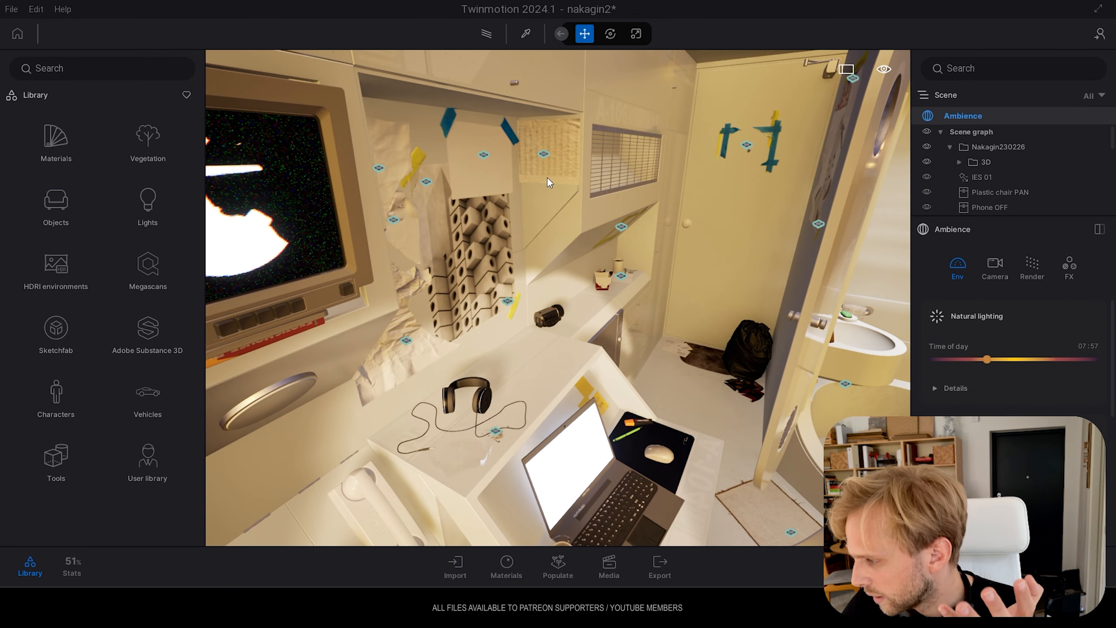
click(489, 37)
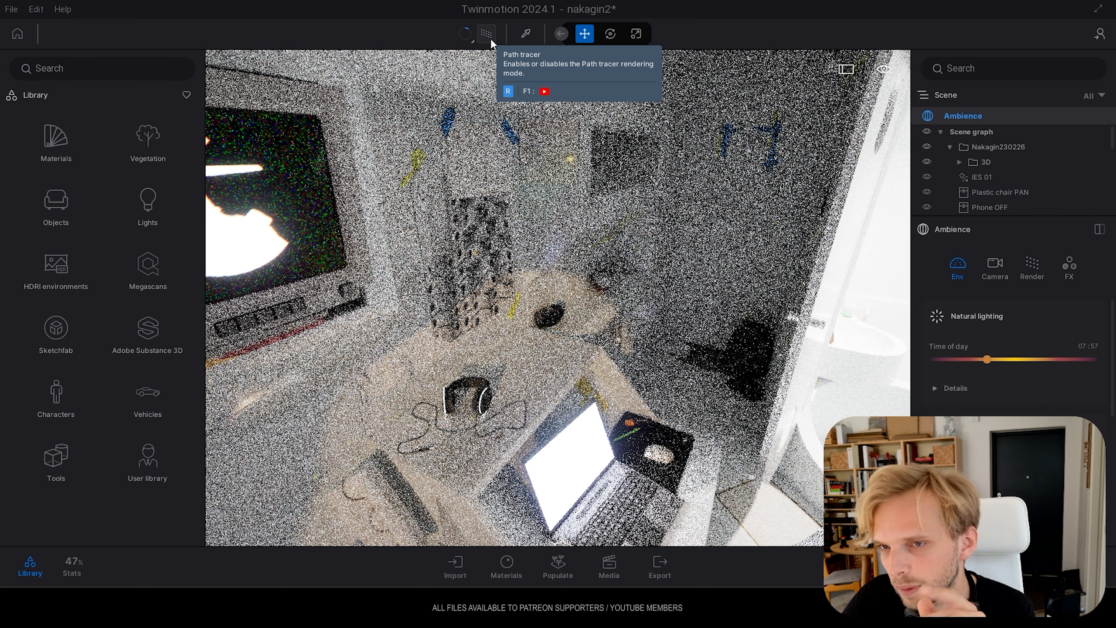
click(490, 39)
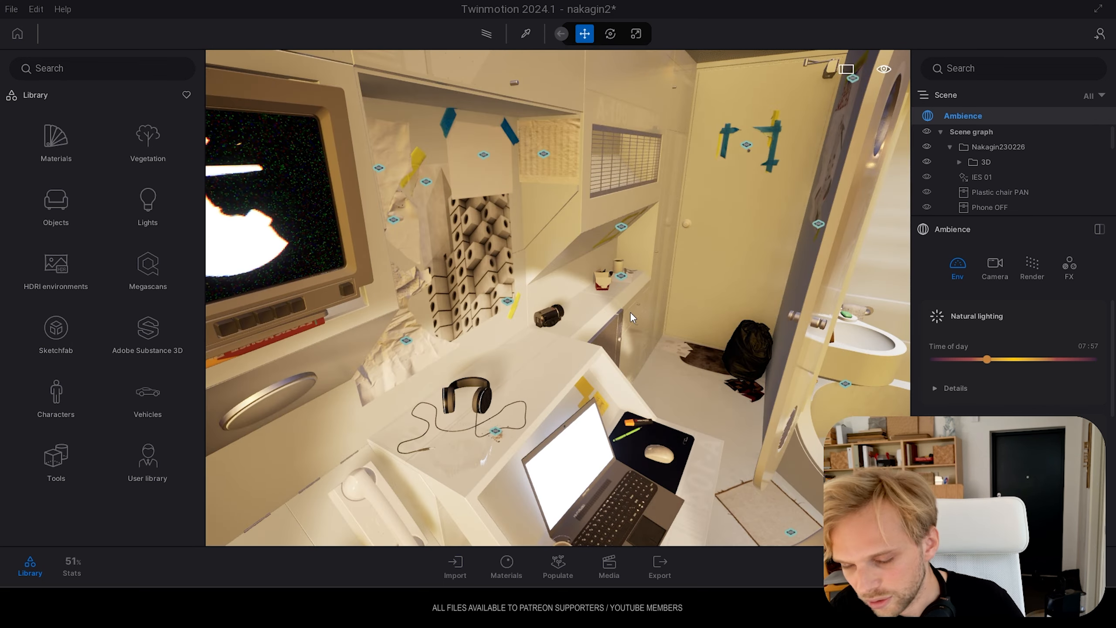
Examine the headphones and sticky notes at the desk, plus the ceiling, vent and taped entrance door
right_drag(377, 520, 294, 536)
right_drag(615, 281, 578, 291)
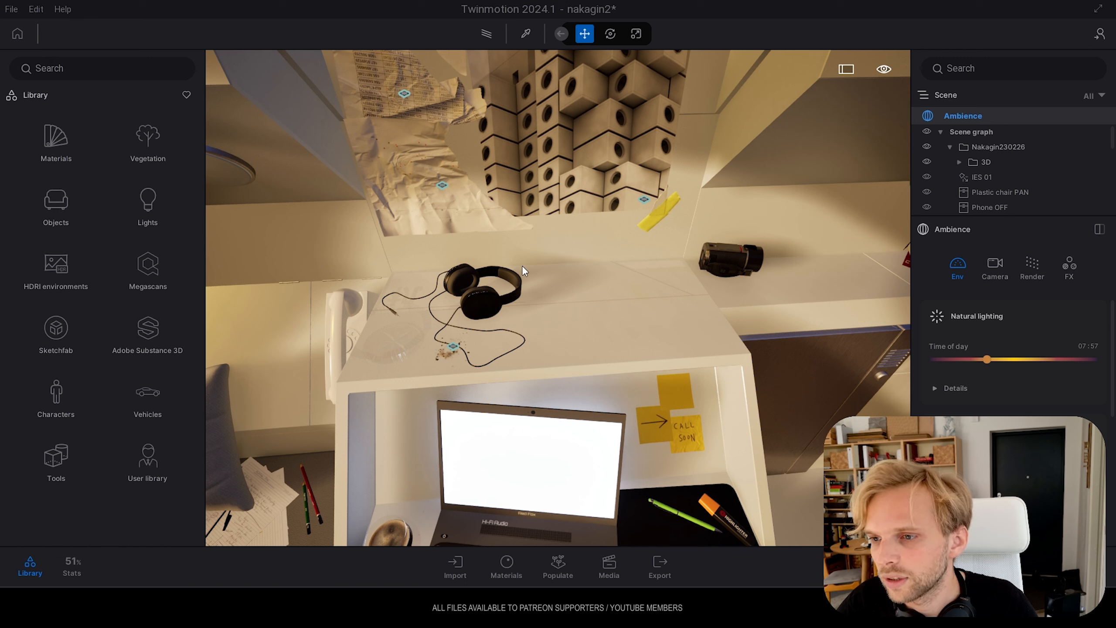
right_drag(532, 266, 536, 76)
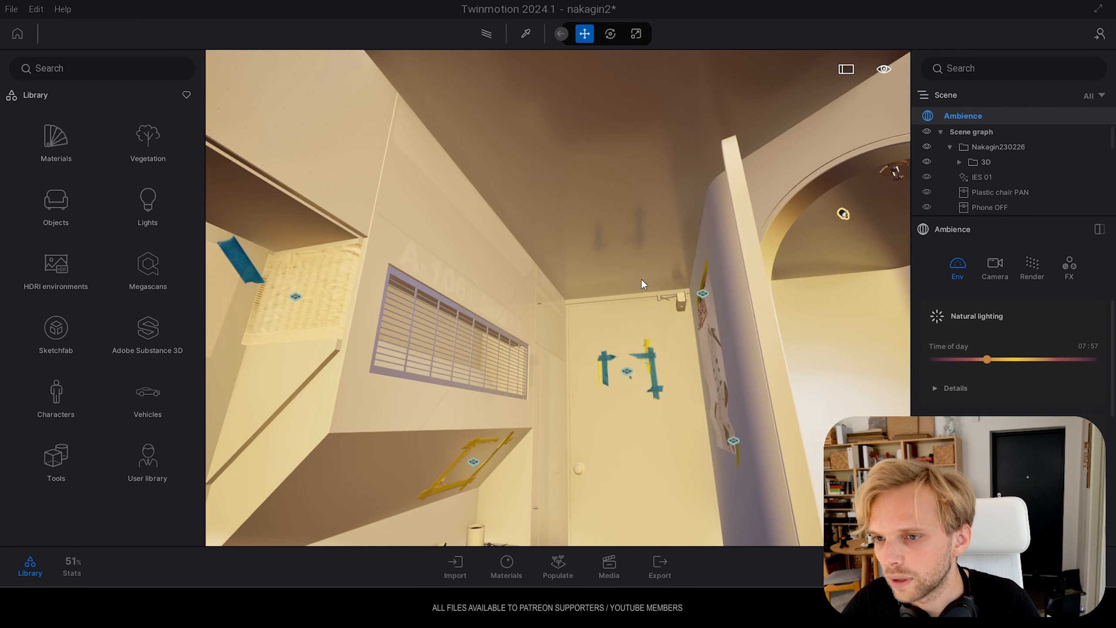
right_drag(567, 100, 755, 114)
key(w)
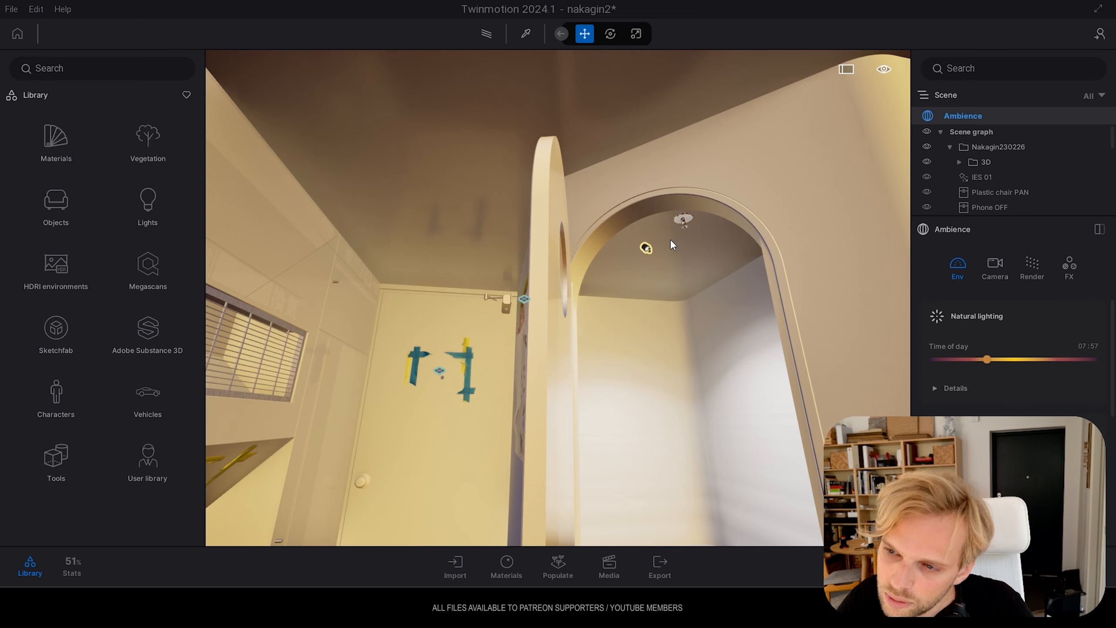
Examine the laptop desk, telephone and crumpled paper decals, including the pillow and notes on the adjoining bed
right_drag(647, 239, 439, 439)
key(s)
right_drag(786, 233, 681, 238)
key(s)
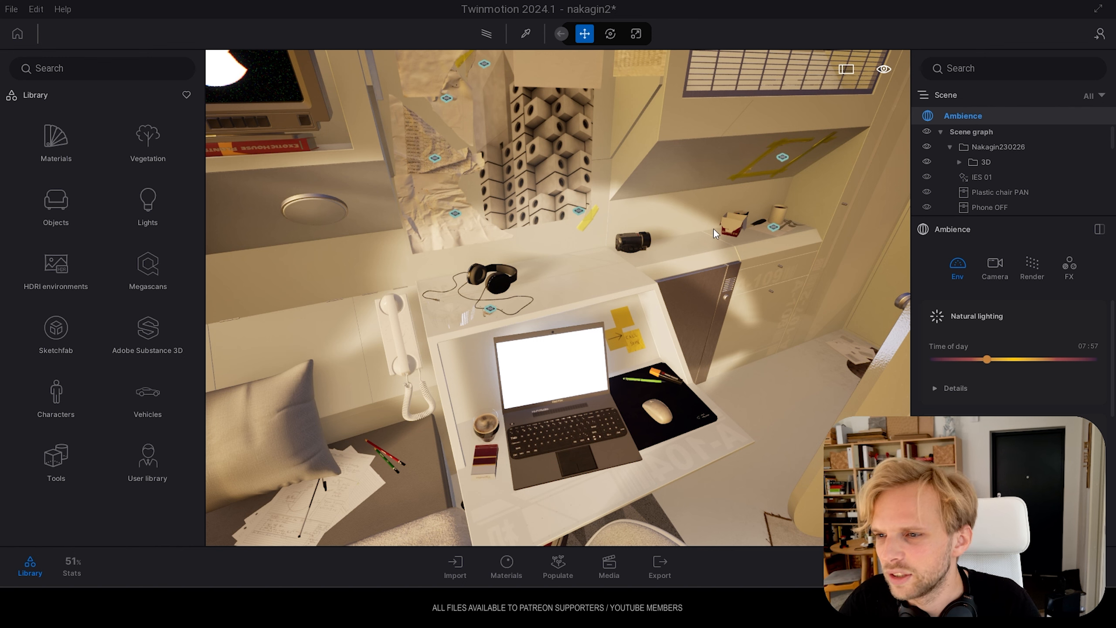
right_drag(555, 275, 544, 465)
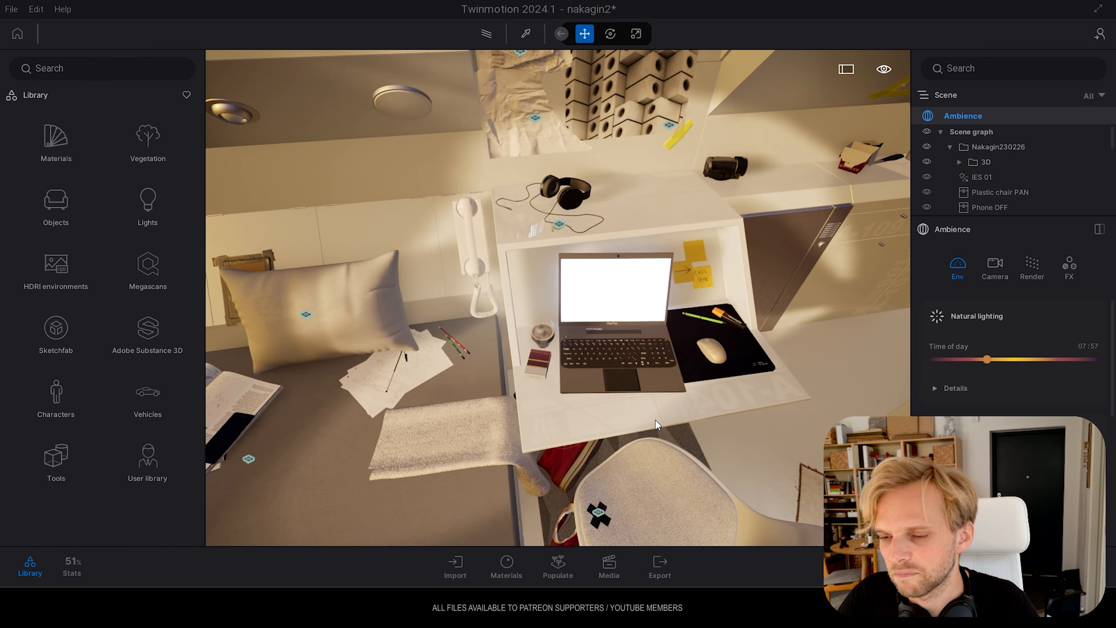
Examine the bed from above with its cushions, folded shirts, magazines and towel, and the chair and rug alongside
right_drag(590, 412, 557, 295)
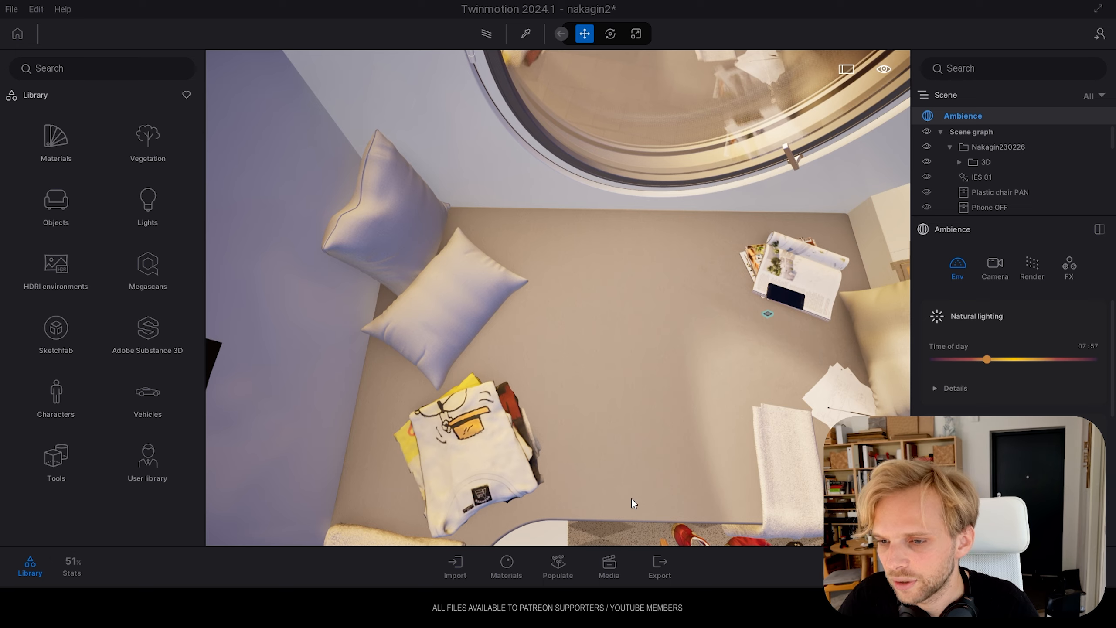
right_drag(649, 358, 590, 279)
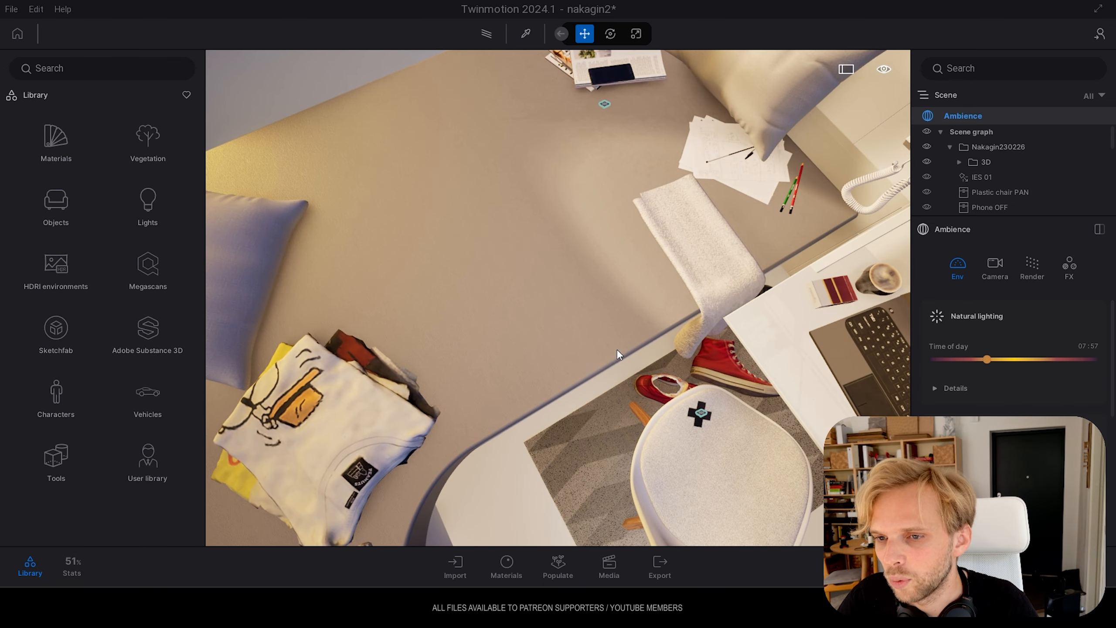
right_drag(411, 338, 663, 241)
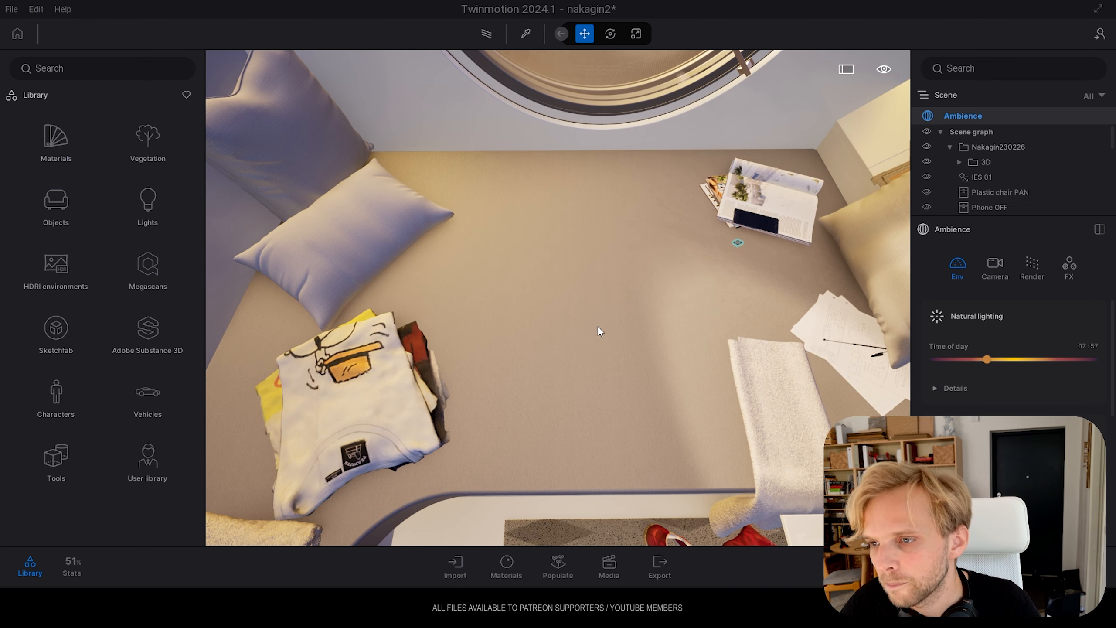
right_drag(598, 328, 738, 304)
right_drag(571, 263, 535, 260)
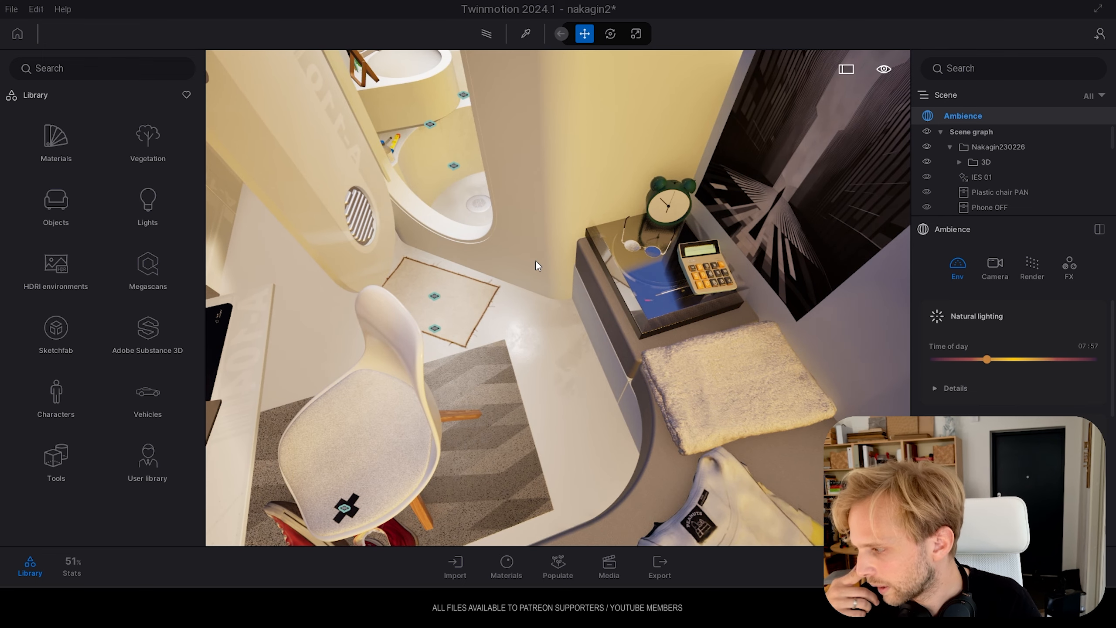
Examine the turntable, alarm clock and round sunglasses on the cabinet below the city poster
right_drag(535, 260, 617, 209)
key(w)
right_drag(595, 387, 595, 357)
key(q)
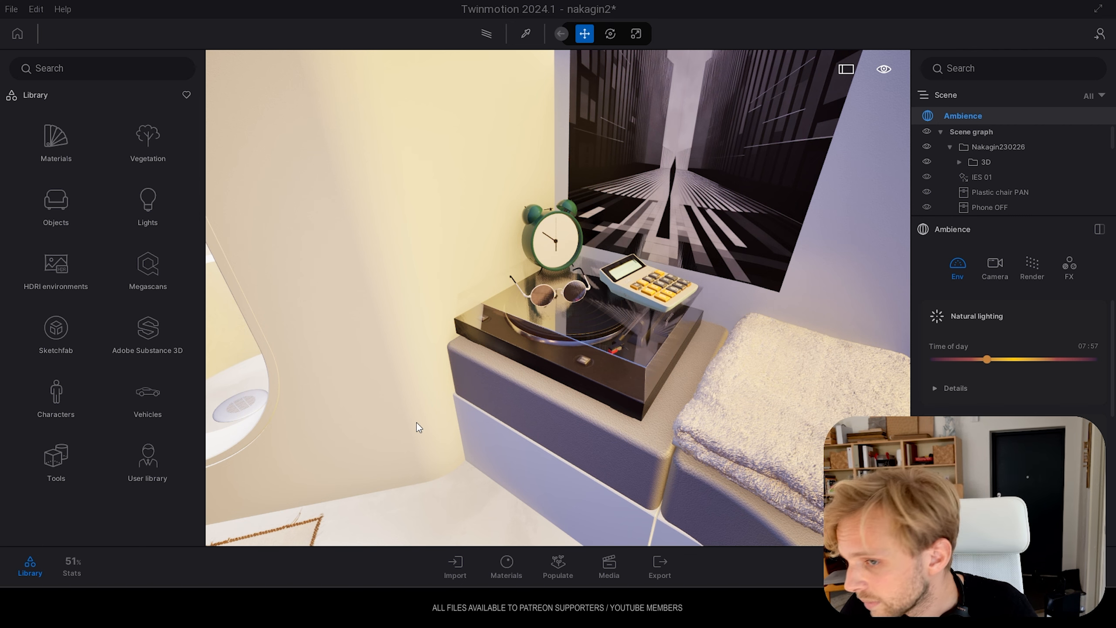
right_drag(630, 297, 582, 299)
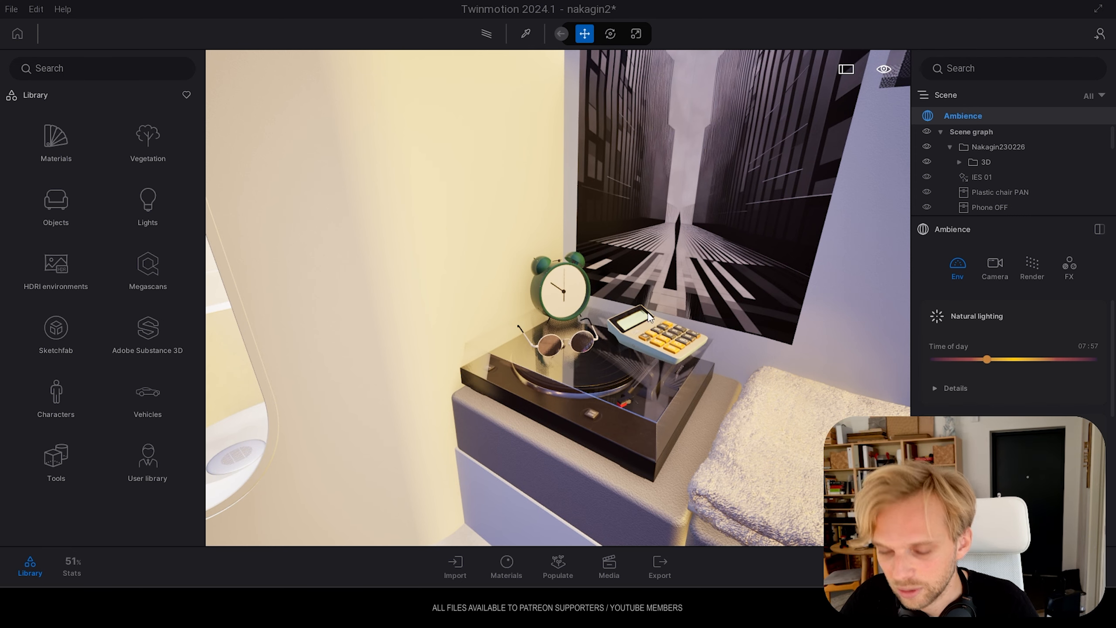
Inspect the calculator and sunglasses on the turntable's transparent cover at close range
key(s)
right_drag(633, 312, 677, 368)
key(s)
key(w)
key(w)
key(e)
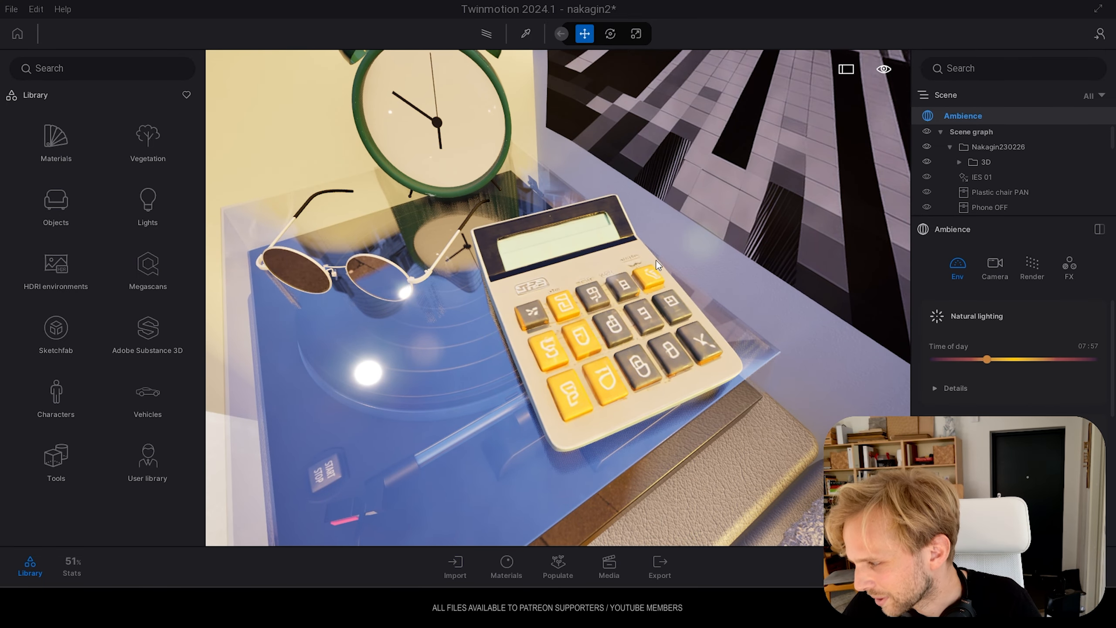
Review the turntable corner, chair, laptop desk and bathroom entrance together from above the bed
key(s)
key(a)
mouse_move(528, 291)
right_down()
mouse_move(584, 279)
mouse_move(468, 259)
mouse_move(526, 289)
right_up()
key(s)
key(s)
key(s)
key(s)
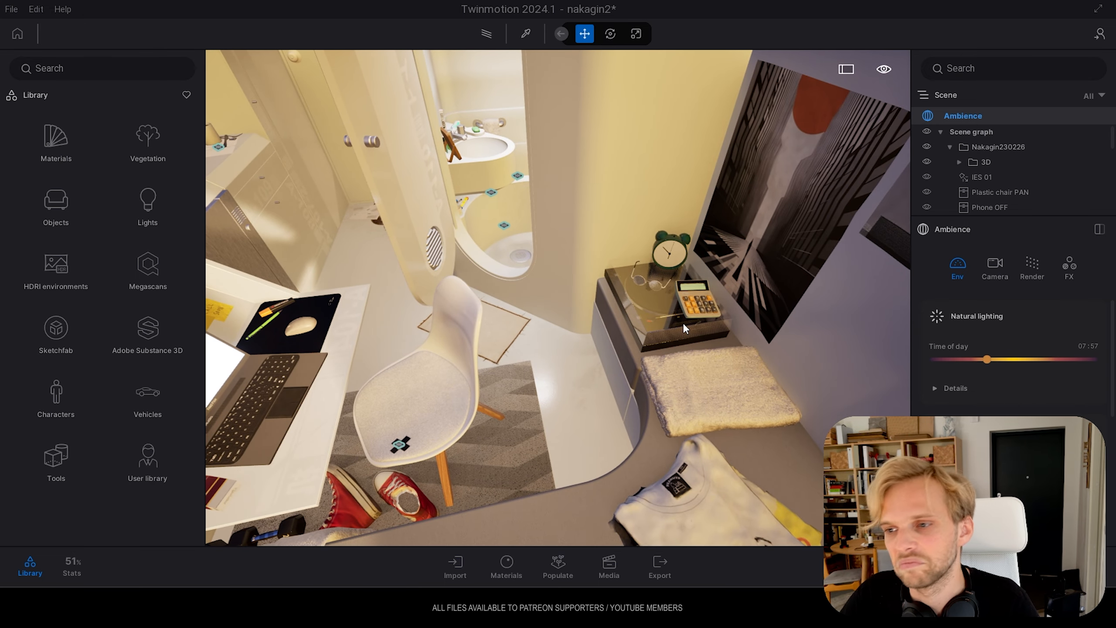
right_drag(631, 310, 518, 304)
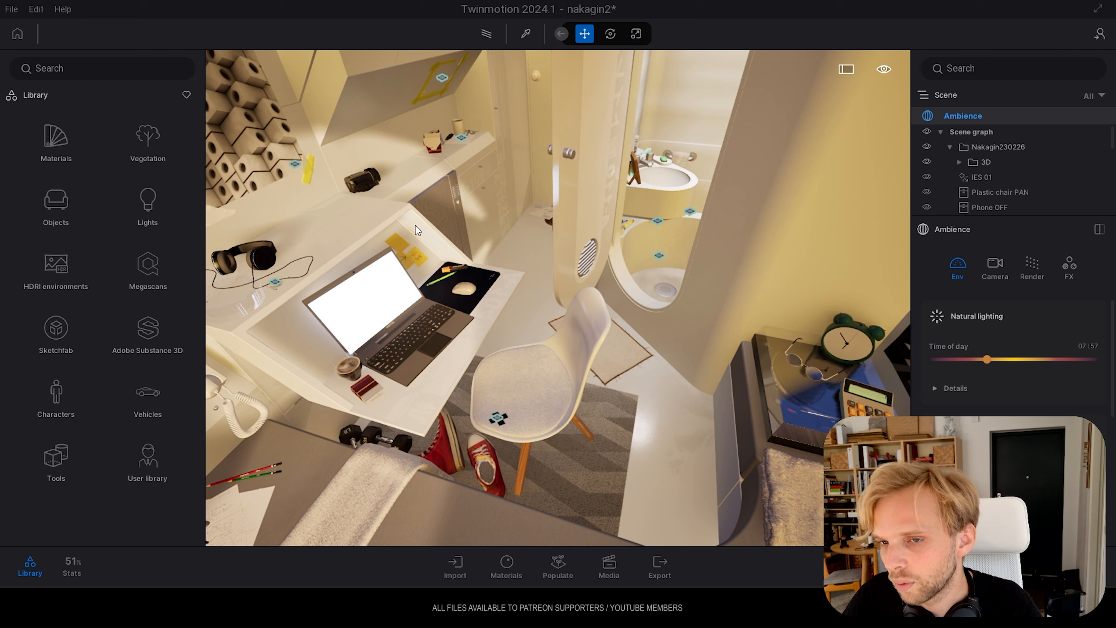